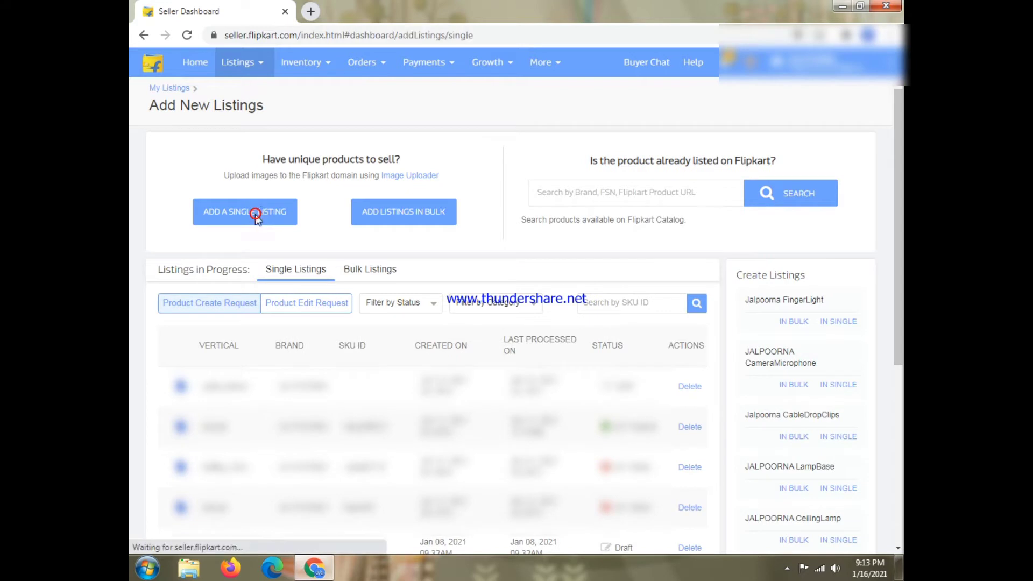
Search the categories for Led and choose Home Decor / Lights & Lamps / Lamp Shade as the vertical.
{"action": "left_click", "coordinate": [337, 143]}
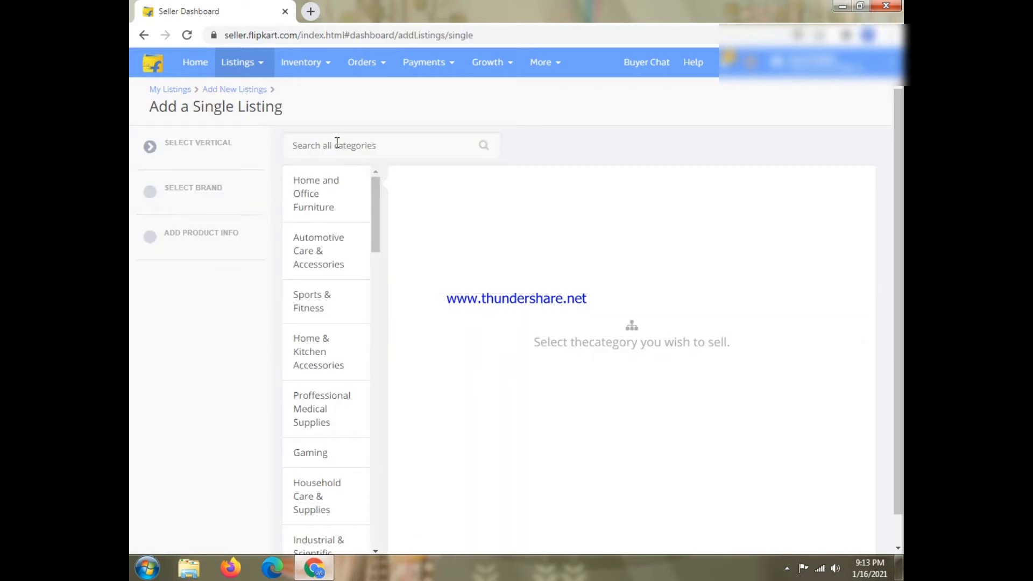
{"action": "type", "text": "Led"}
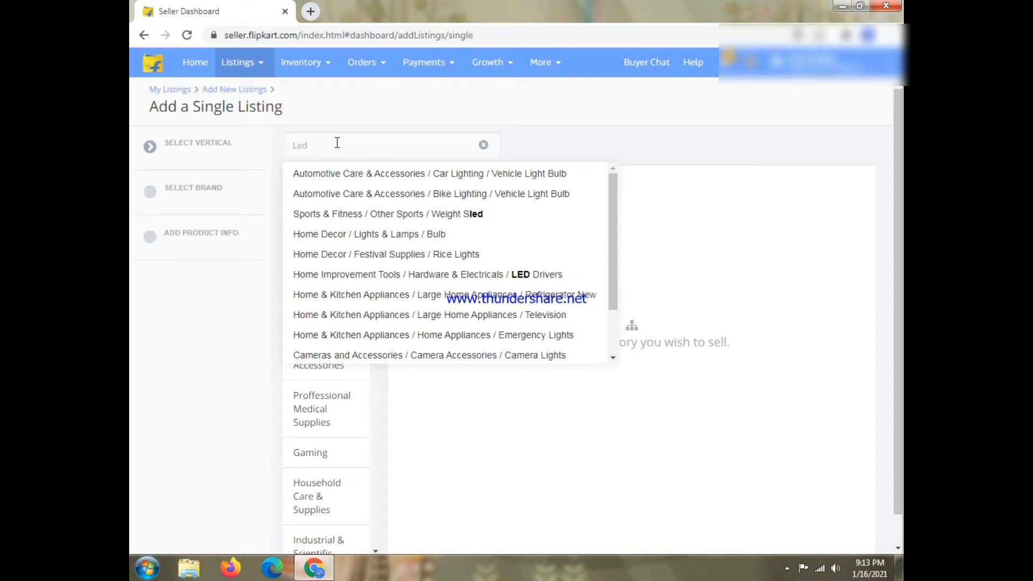
{"action": "left_click", "coordinate": [432, 236]}
{"action": "scroll", "coordinate": [562, 280], "scroll_direction": "down", "scroll_amount": 1}
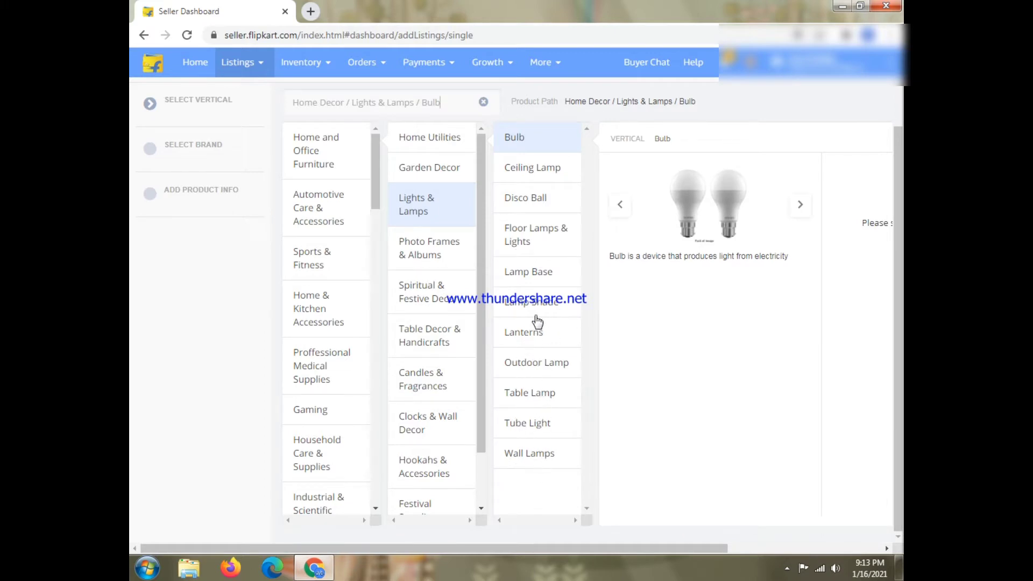
{"action": "left_click", "coordinate": [538, 306]}
{"action": "left_click_drag", "start_coordinate": [682, 550], "coordinate": [863, 522]}
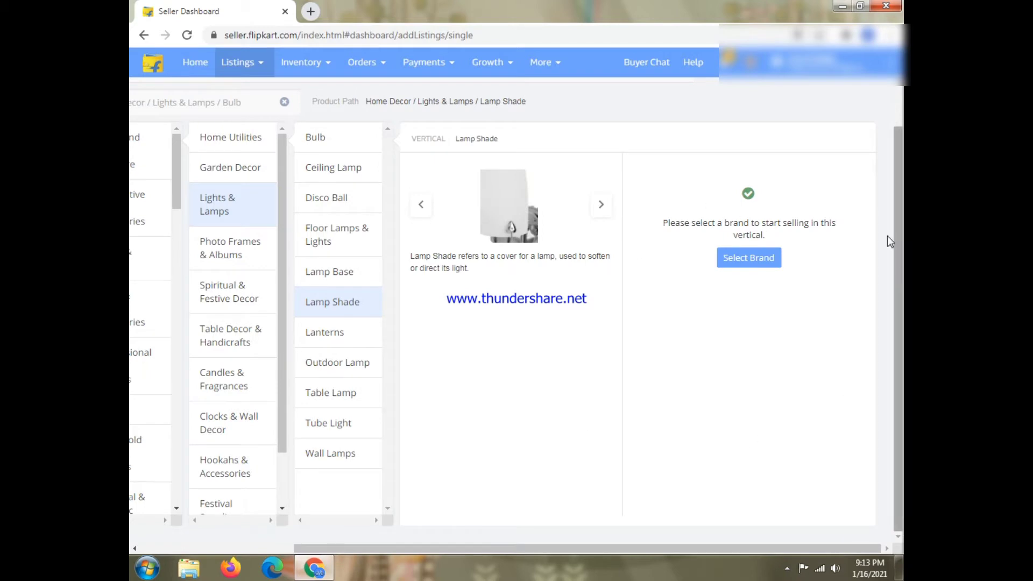
Choose the recently used brand JALPOORNA and create a new listing under it.
{"action": "left_click", "coordinate": [757, 262]}
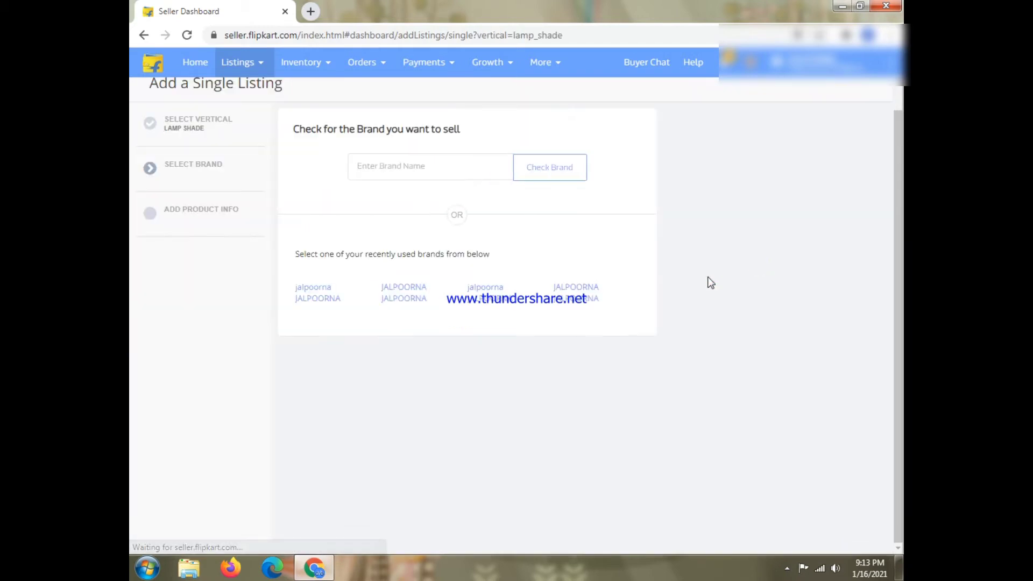
{"action": "left_click", "coordinate": [535, 300]}
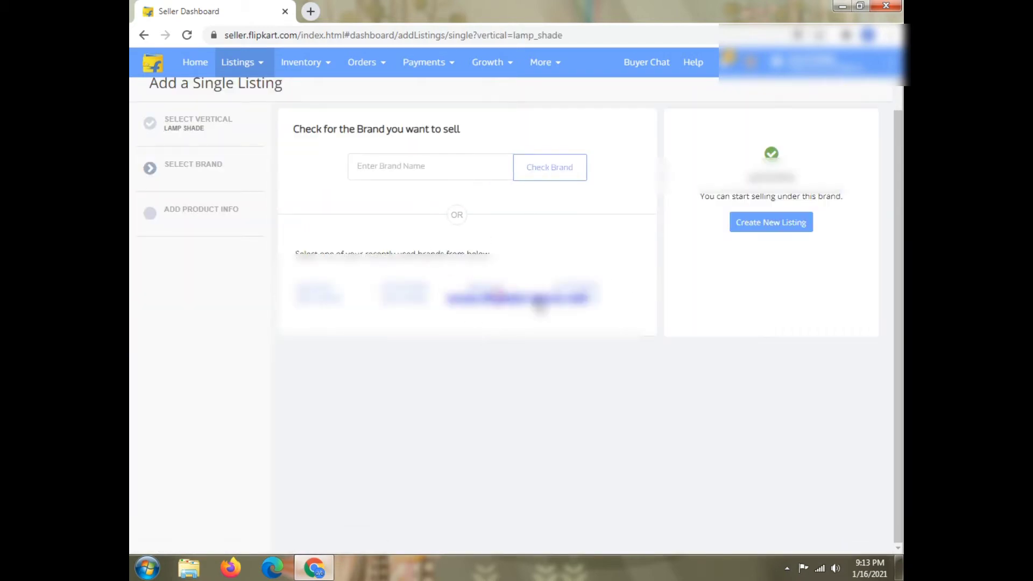
{"action": "left_click", "coordinate": [804, 223]}
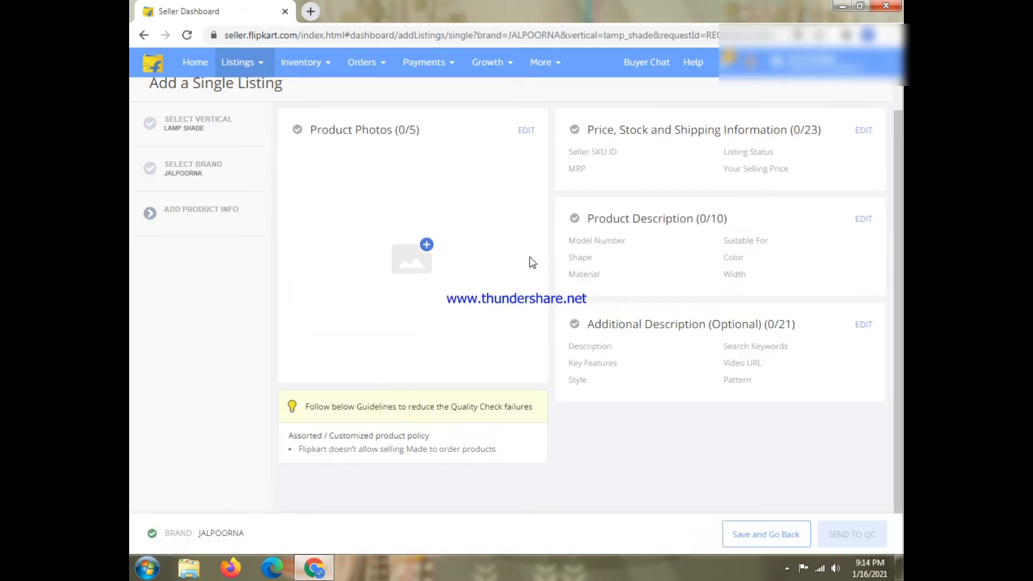
Upload 51jZ75+k0RL._SL1001_ as the Front View photo and 51ZffZVmxnL._SL1280_ as the Diagonal View photo.
{"action": "left_click", "coordinate": [422, 253]}
{"action": "left_click", "coordinate": [317, 352]}
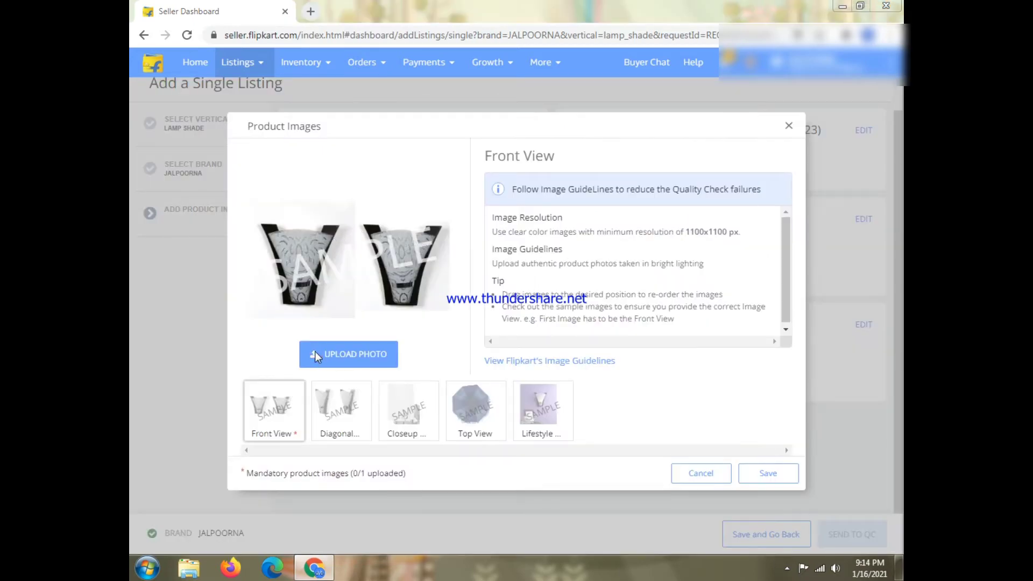
{"action": "double_click", "coordinate": [359, 120]}
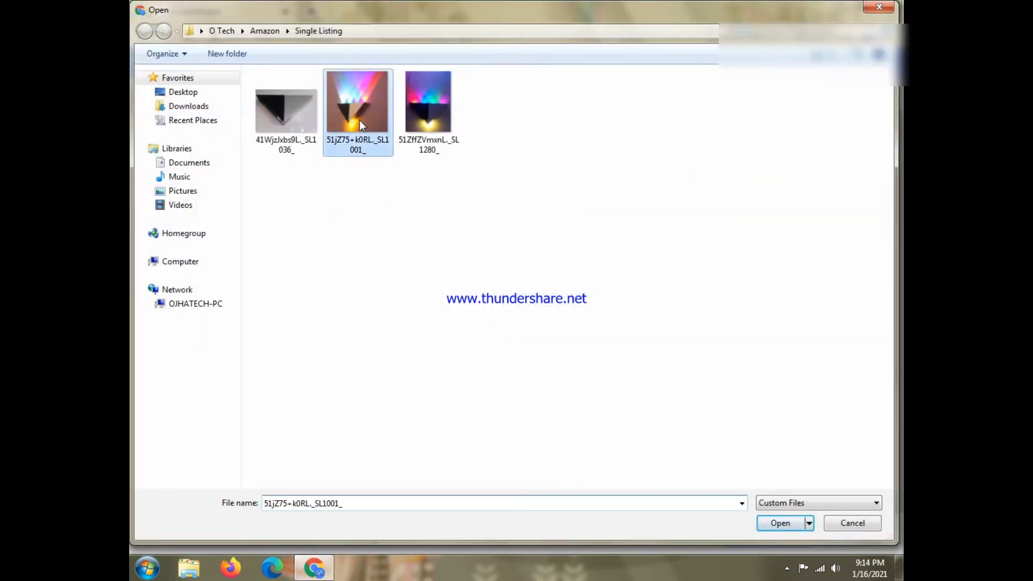
{"action": "left_click", "coordinate": [347, 396]}
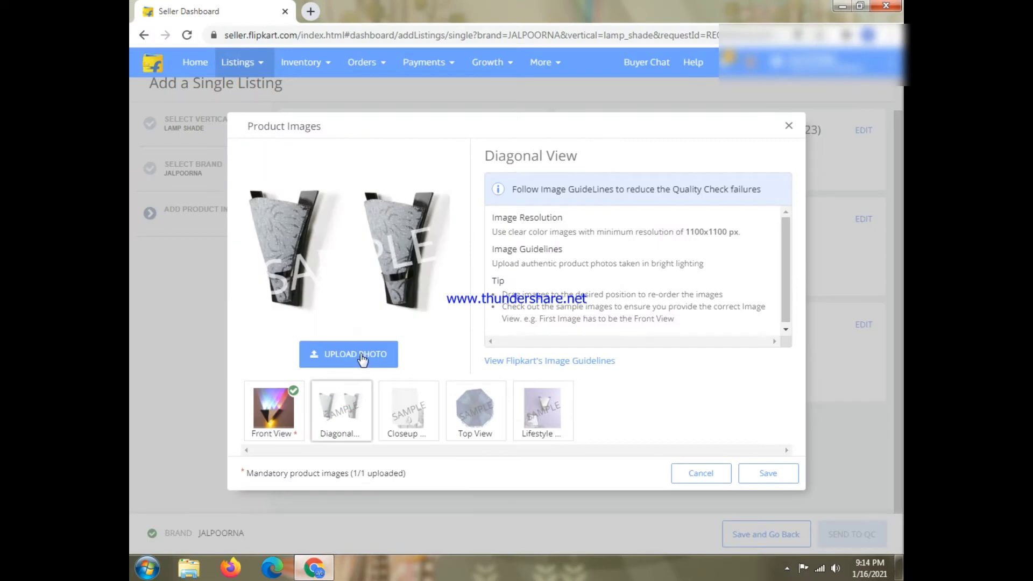
{"action": "left_click", "coordinate": [359, 354]}
{"action": "double_click", "coordinate": [444, 117]}
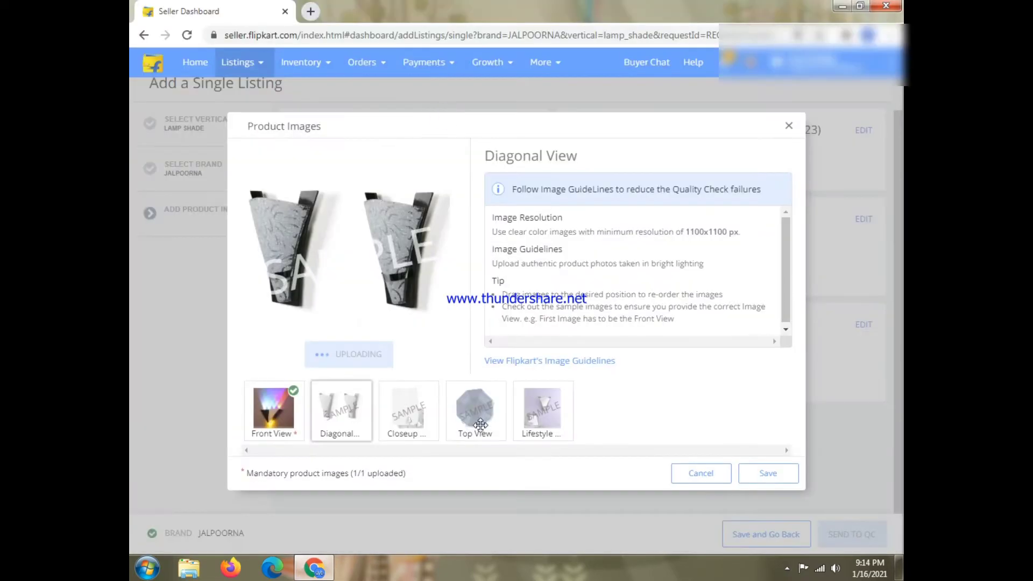
Upload 41WjzJxbs9L._SL1036_ as the Closeup View photo and save the product images.
{"action": "left_click", "coordinate": [409, 414]}
{"action": "left_click", "coordinate": [391, 353]}
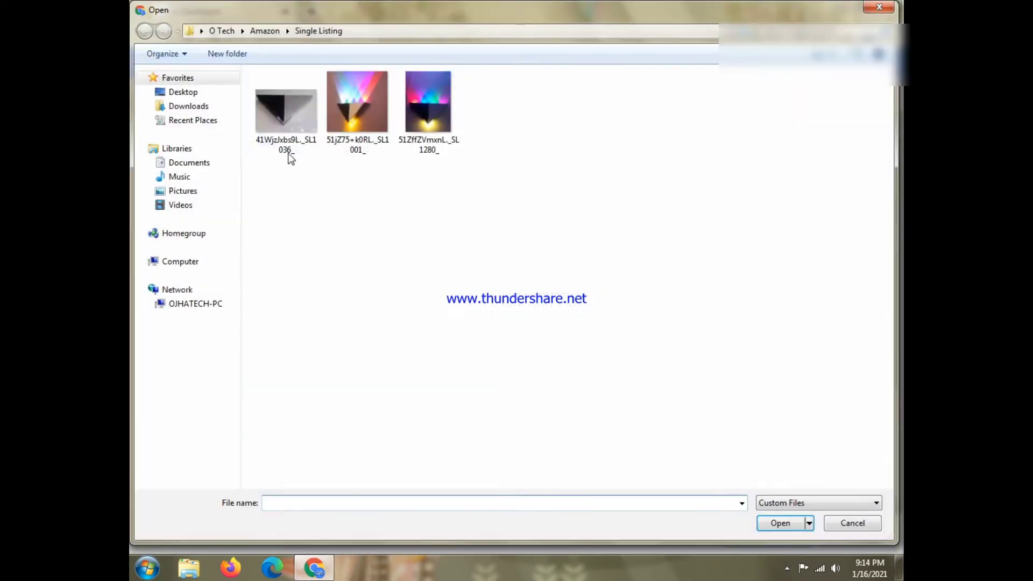
{"action": "double_click", "coordinate": [288, 157]}
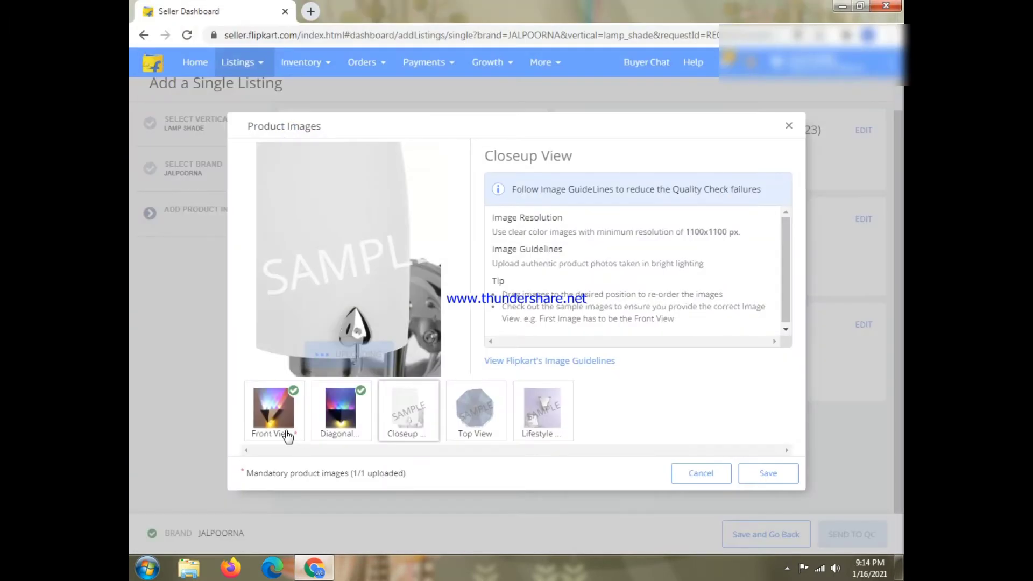
{"action": "left_click", "coordinate": [769, 475]}
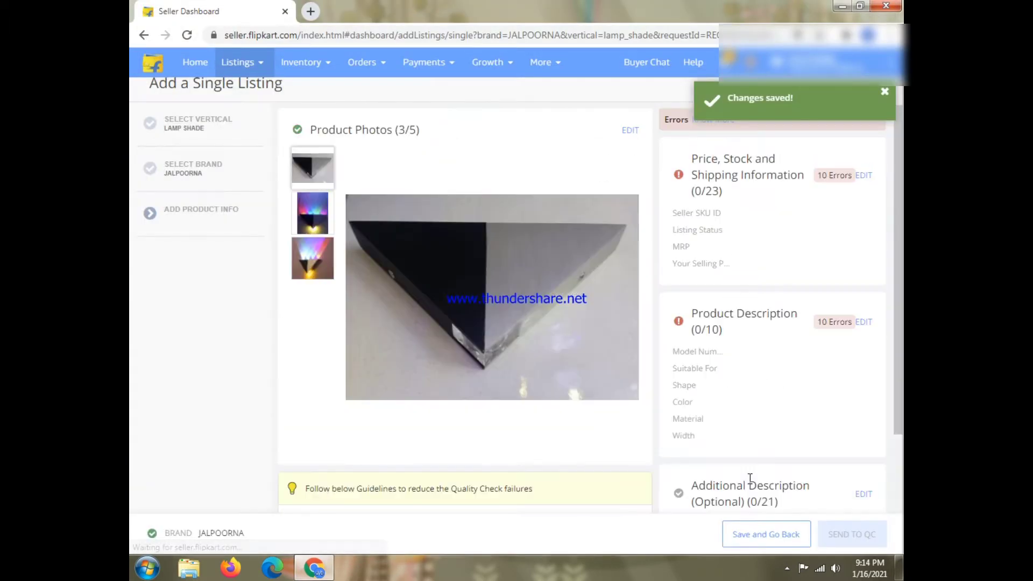
Edit the price, stock and shipping information, entering Led000241 as the seller SKU ID and Active as the listing status.
{"action": "left_click", "coordinate": [863, 177]}
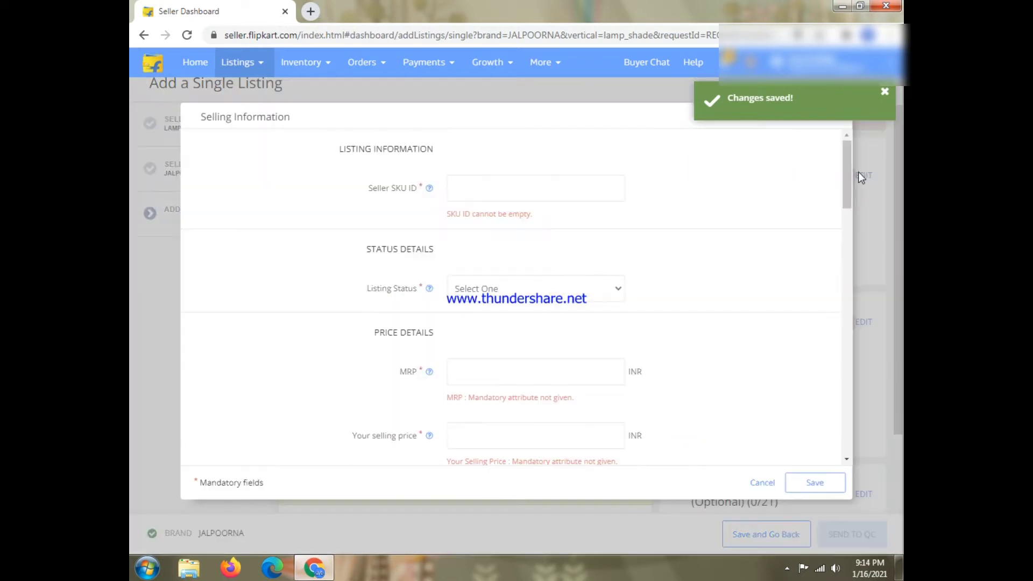
{"action": "left_click", "coordinate": [517, 185]}
{"action": "type", "text": "Led000241"}
{"action": "left_click", "coordinate": [508, 291]}
{"action": "left_click", "coordinate": [508, 320]}
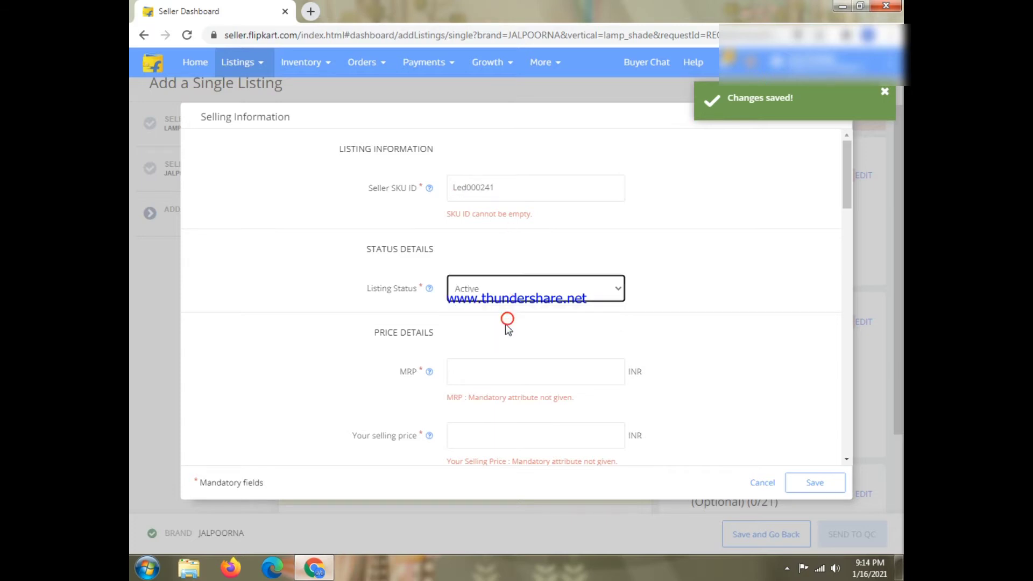
Set the MRP to 995 INR and the selling price to 795 INR.
{"action": "scroll", "coordinate": [505, 324], "scroll_direction": "down", "scroll_amount": 2}
{"action": "left_click", "coordinate": [524, 237]}
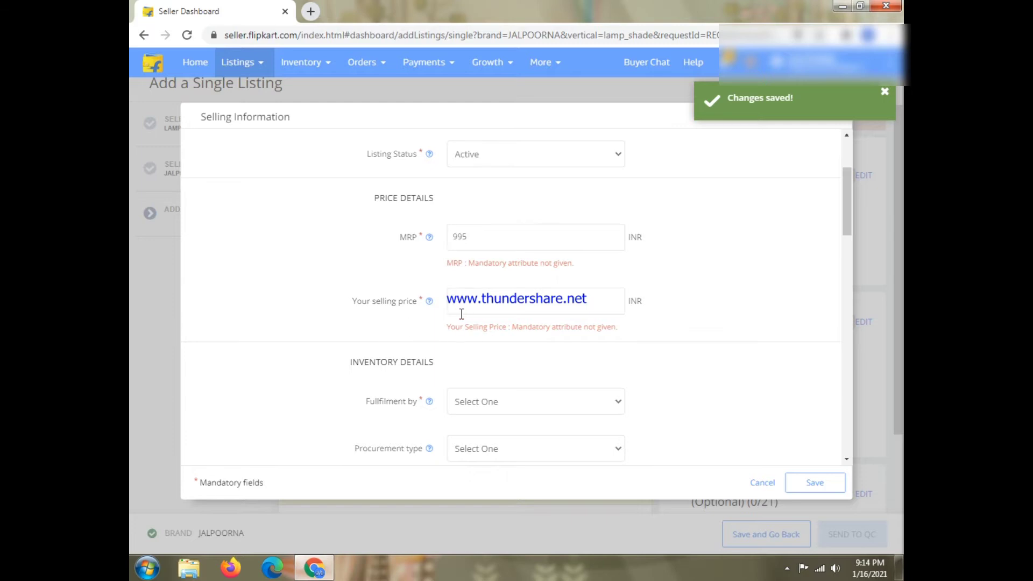
{"action": "scroll", "coordinate": [461, 304], "scroll_direction": "down", "scroll_amount": 2}
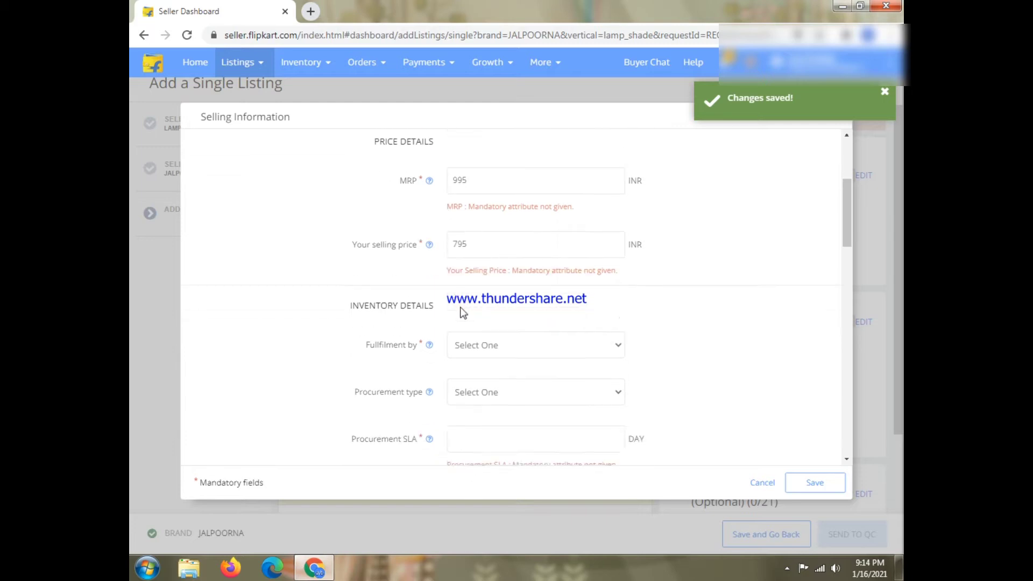
Set fulfilment by Seller and the procurement type to Express in the inventory details.
{"action": "left_click", "coordinate": [476, 269]}
{"action": "left_click", "coordinate": [486, 305]}
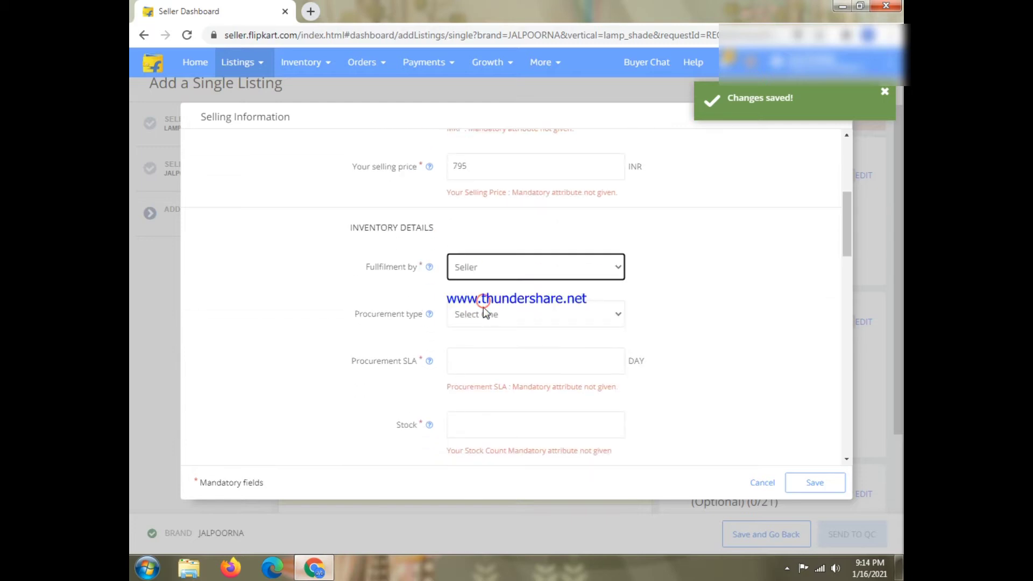
{"action": "left_click", "coordinate": [483, 310]}
{"action": "left_click", "coordinate": [486, 359]}
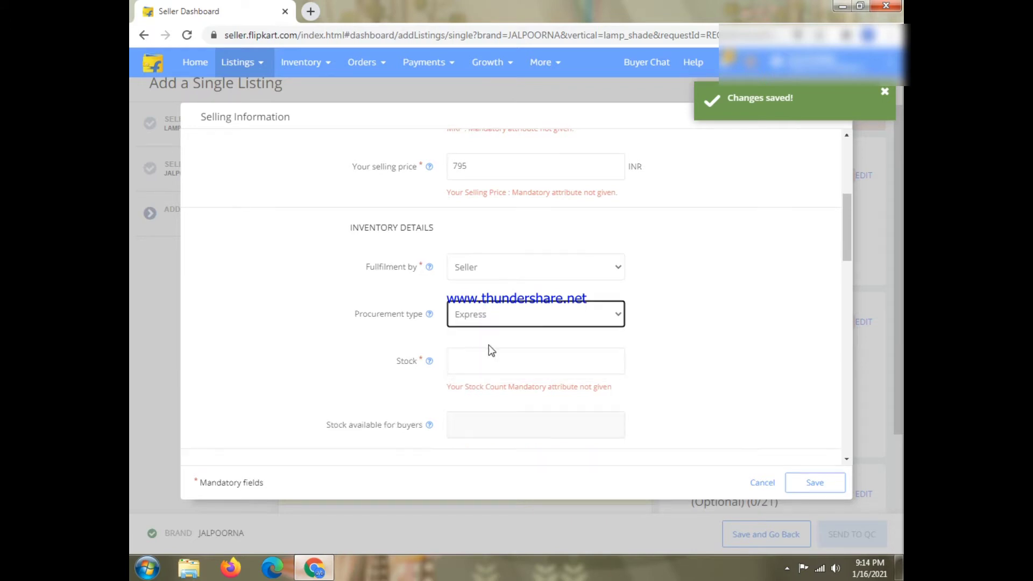
{"action": "left_click", "coordinate": [495, 324]}
{"action": "left_click", "coordinate": [380, 365]}
Fill in the stock count and set the shipping provider to Flipkart.
{"action": "left_click", "coordinate": [472, 355]}
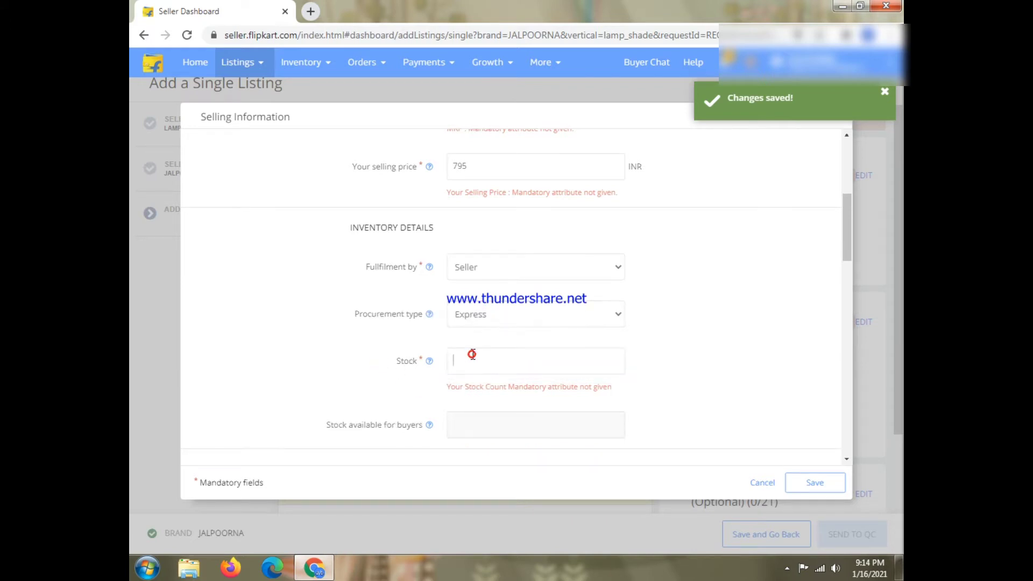
{"action": "scroll", "coordinate": [468, 353], "scroll_direction": "down", "scroll_amount": 5}
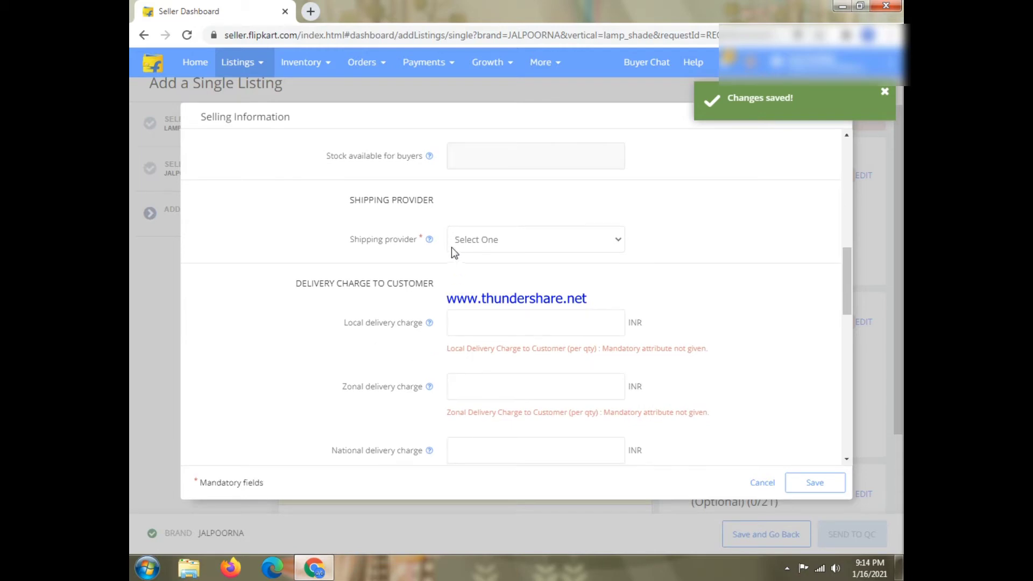
{"action": "left_click", "coordinate": [486, 244]}
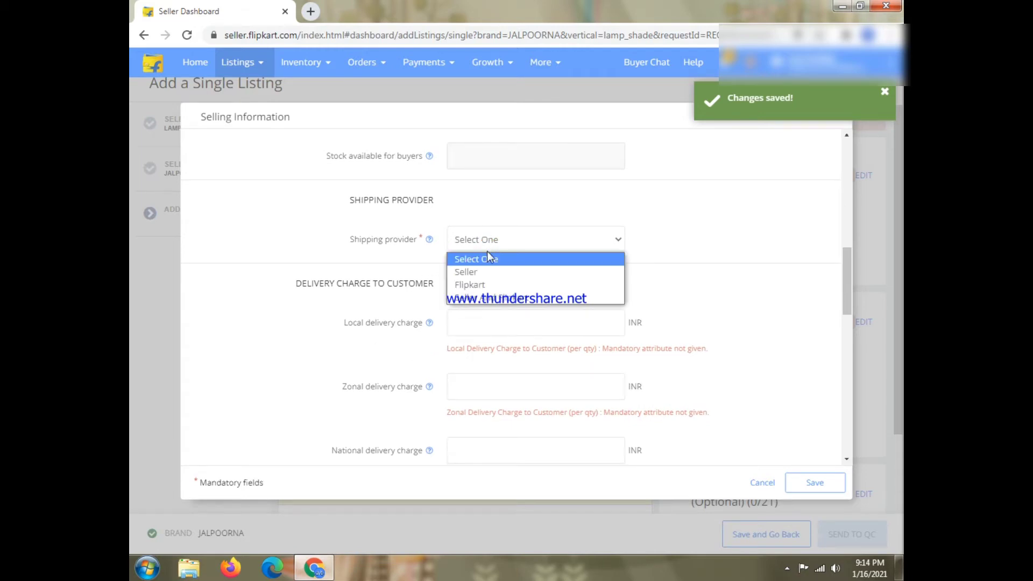
{"action": "left_click", "coordinate": [493, 285]}
Set the local, zonal and national delivery charges to 0 INR each.
{"action": "scroll", "coordinate": [490, 314], "scroll_direction": "down", "scroll_amount": 3}
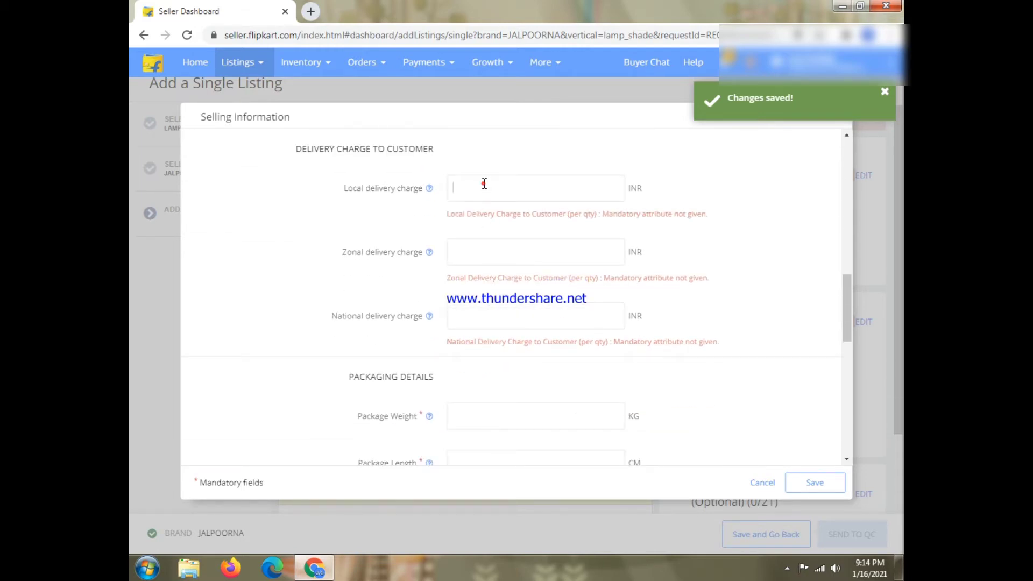
{"action": "left_click", "coordinate": [483, 189]}
{"action": "type", "text": "0"}
{"action": "left_click", "coordinate": [494, 254]}
{"action": "type", "text": "0"}
{"action": "left_click", "coordinate": [482, 319]}
{"action": "type", "text": "0"}
Enter the packaging details: weight 0.3 kg, length 10 cm, breadth 5 cm and height 10 cm.
{"action": "scroll", "coordinate": [476, 312], "scroll_direction": "down", "scroll_amount": 3}
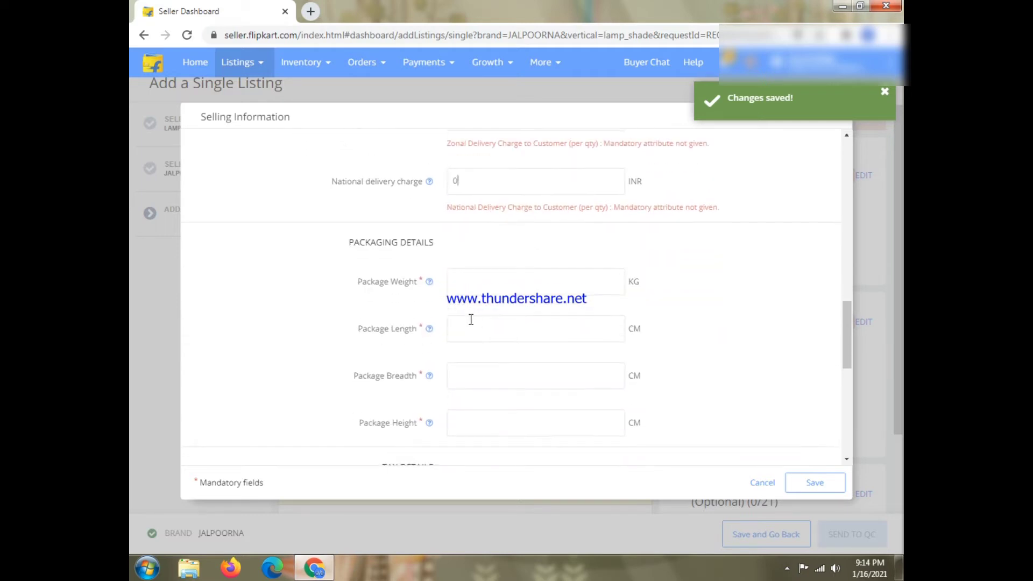
{"action": "left_click", "coordinate": [469, 285]}
{"action": "type", "text": "0"}
{"action": "left_click", "coordinate": [465, 323]}
{"action": "type", "text": "10"}
{"action": "left_click", "coordinate": [457, 376]}
{"action": "left_click", "coordinate": [460, 429]}
{"action": "type", "text": "1"}
Look up the relevant HSN codes and select 94051010 for hanging lamps with complete fittings.
{"action": "scroll", "coordinate": [465, 401], "scroll_direction": "down", "scroll_amount": 5}
{"action": "scroll", "coordinate": [484, 203], "scroll_direction": "up", "scroll_amount": 3}
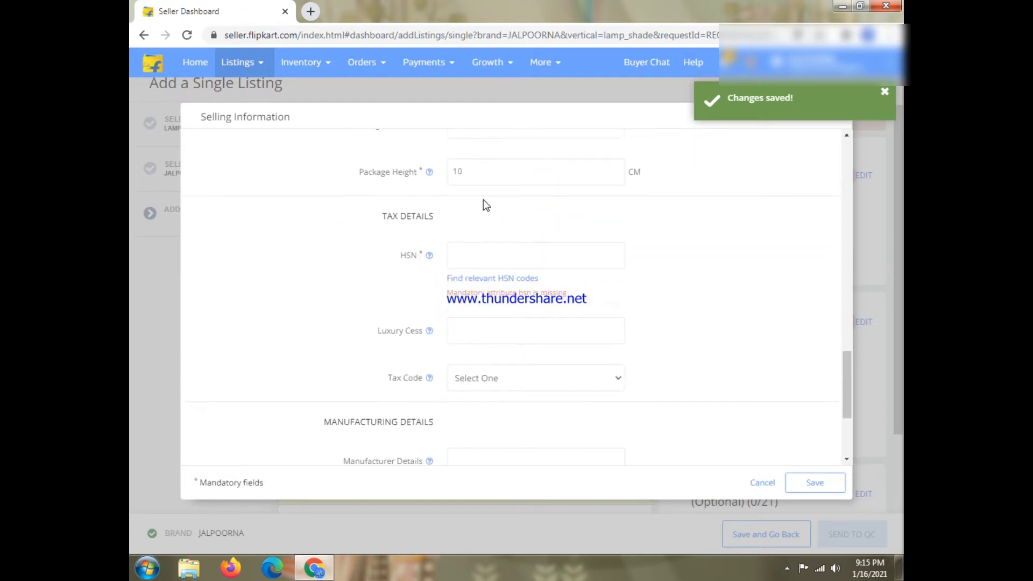
{"action": "scroll", "coordinate": [498, 305], "scroll_direction": "down", "scroll_amount": 3}
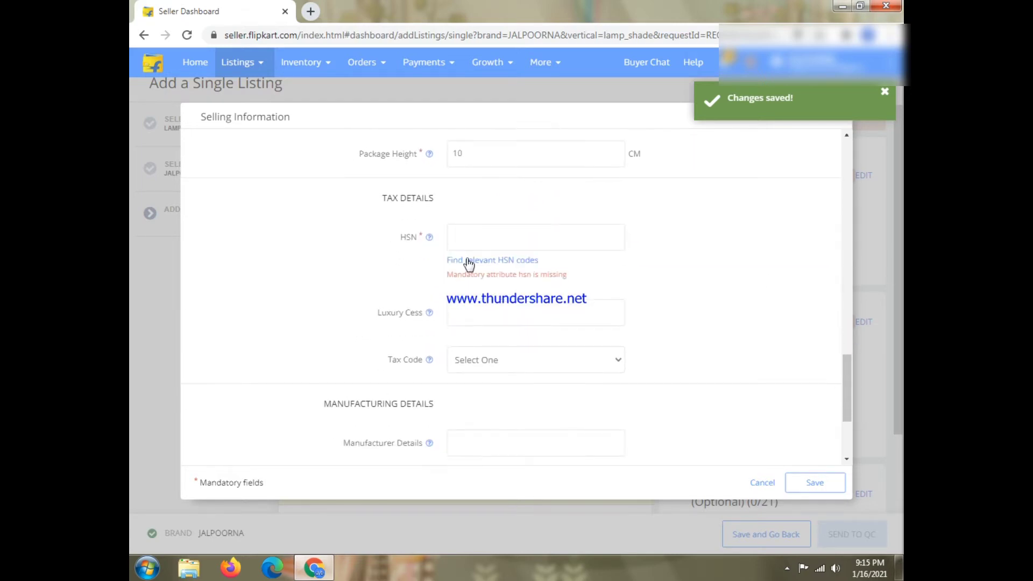
{"action": "left_click", "coordinate": [469, 260]}
{"action": "scroll", "coordinate": [487, 246], "scroll_direction": "down", "scroll_amount": 3}
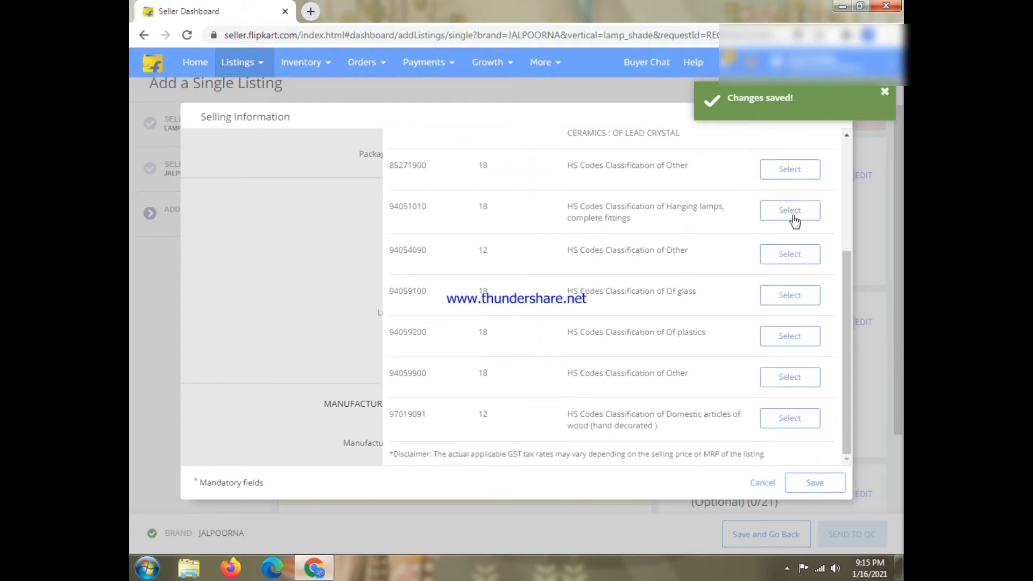
{"action": "left_click", "coordinate": [789, 218]}
Choose 85271900 from the relevant HSN codes instead and set the tax code to GST_12.
{"action": "left_click", "coordinate": [510, 262]}
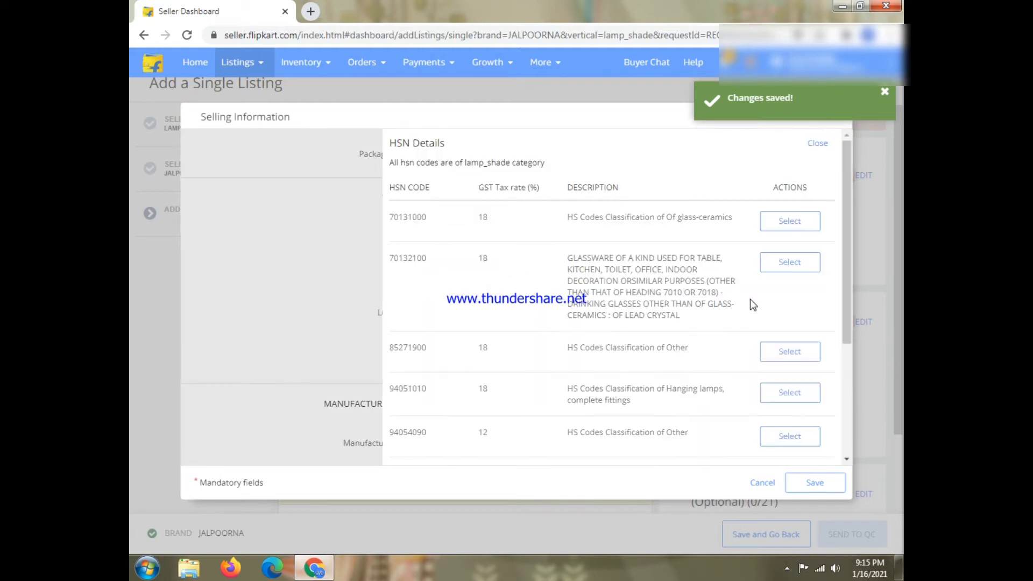
{"action": "left_click", "coordinate": [783, 353]}
{"action": "left_click", "coordinate": [512, 359]}
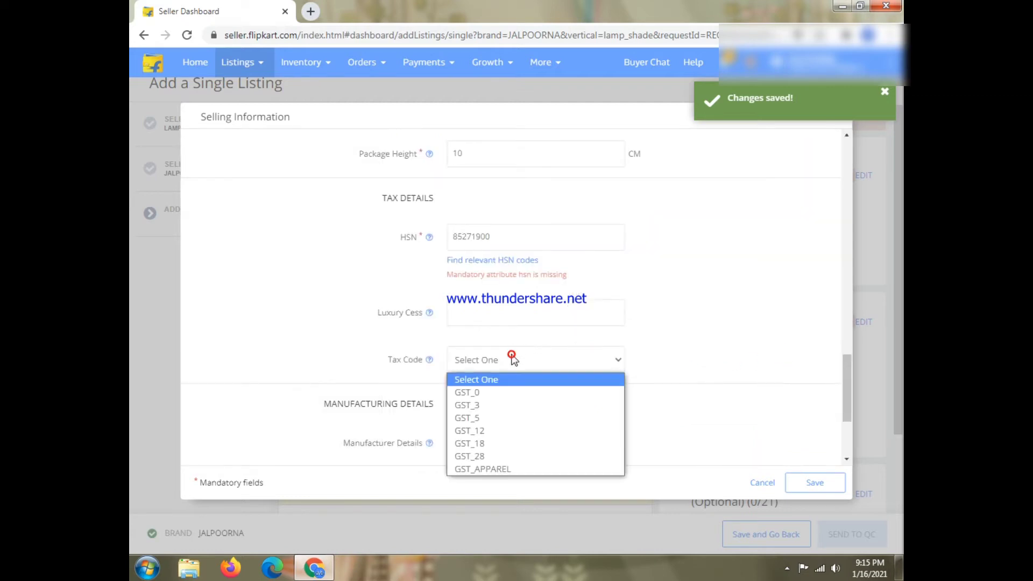
{"action": "left_click", "coordinate": [488, 431]}
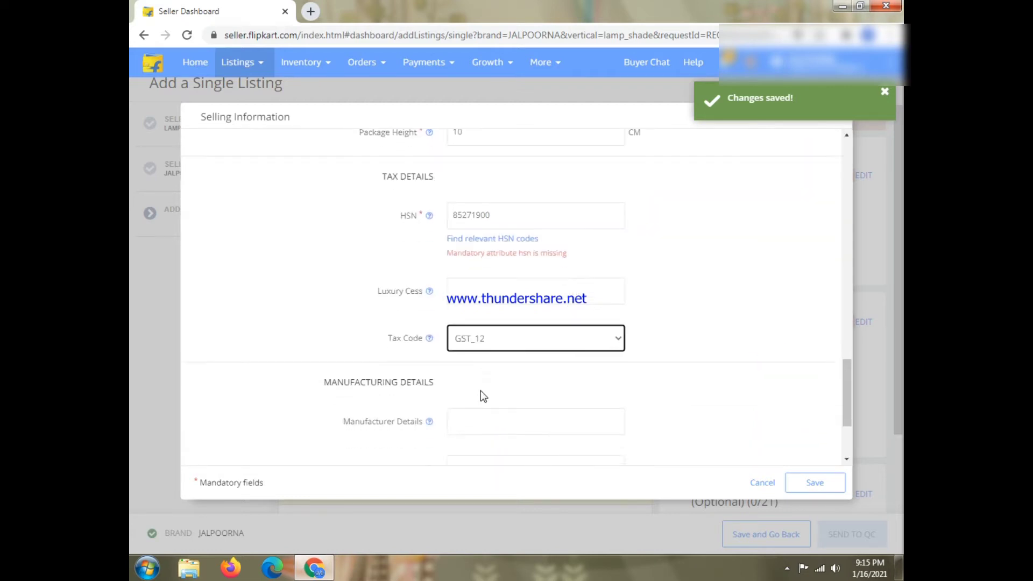
Set the country of origin to India in the manufacturing details.
{"action": "scroll", "coordinate": [481, 390], "scroll_direction": "down", "scroll_amount": 3}
{"action": "left_click", "coordinate": [517, 425]}
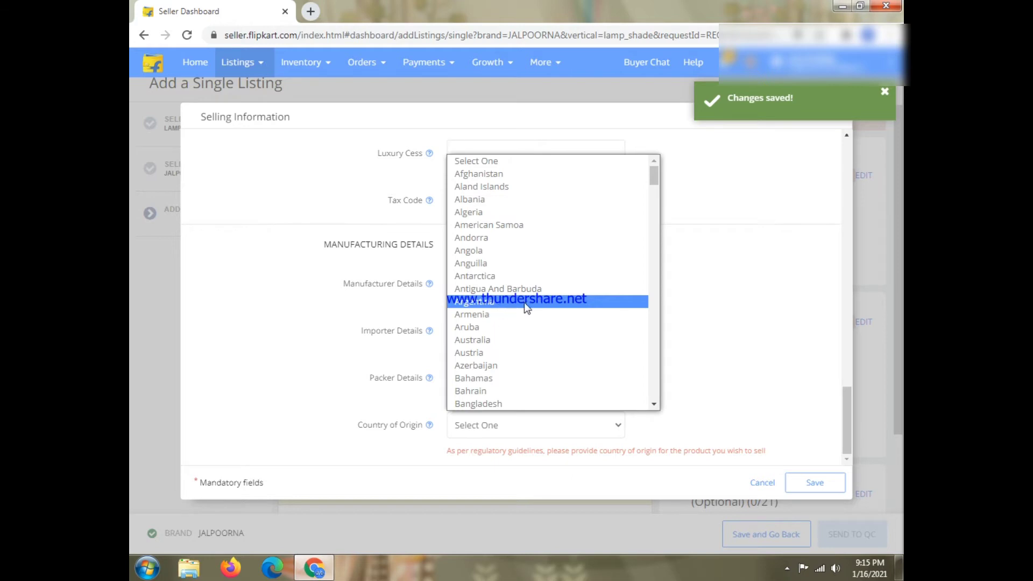
{"action": "type", "text": "india"}
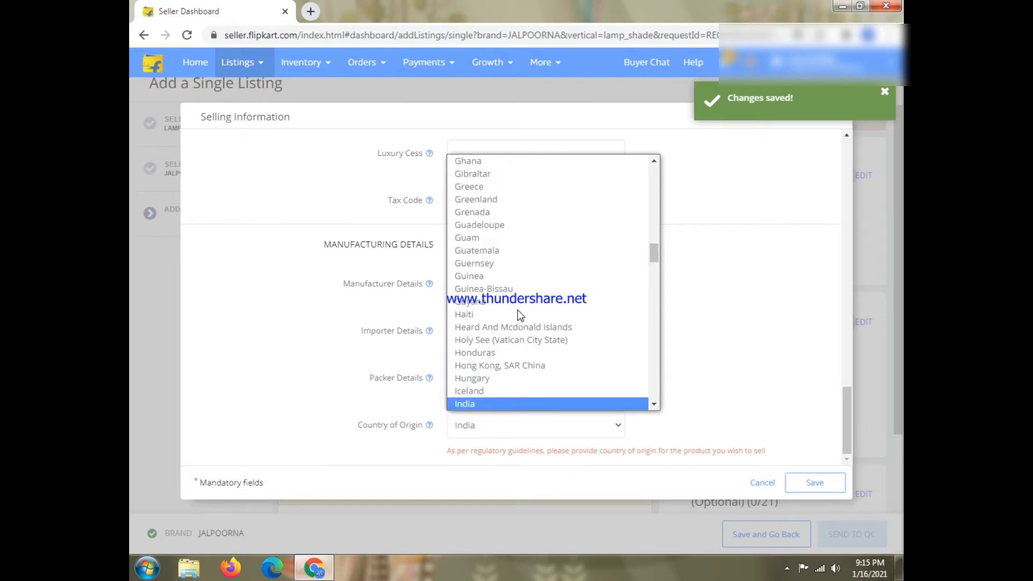
{"action": "left_click", "coordinate": [483, 402]}
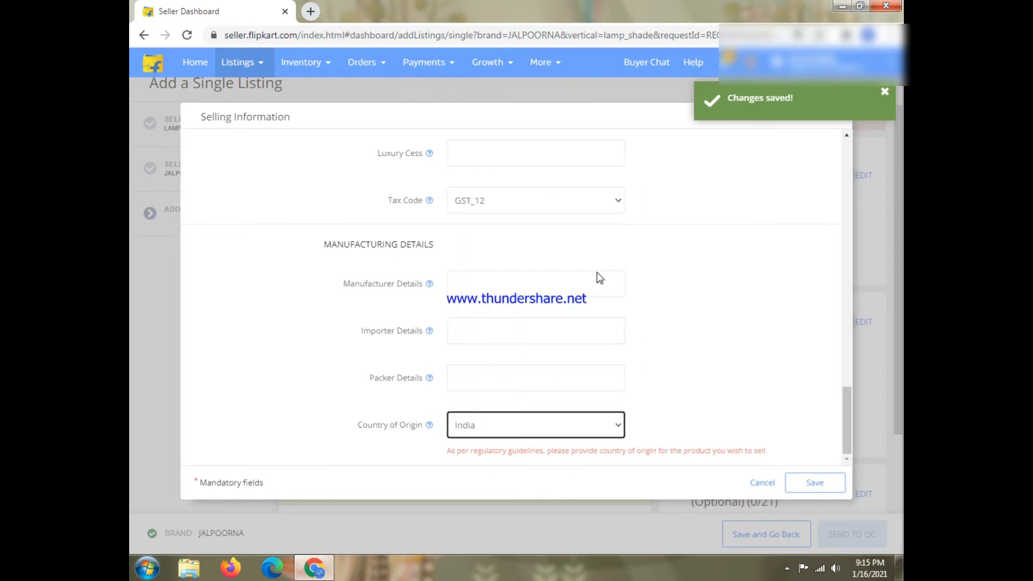
{"action": "scroll", "coordinate": [600, 279], "scroll_direction": "up", "scroll_amount": 9}
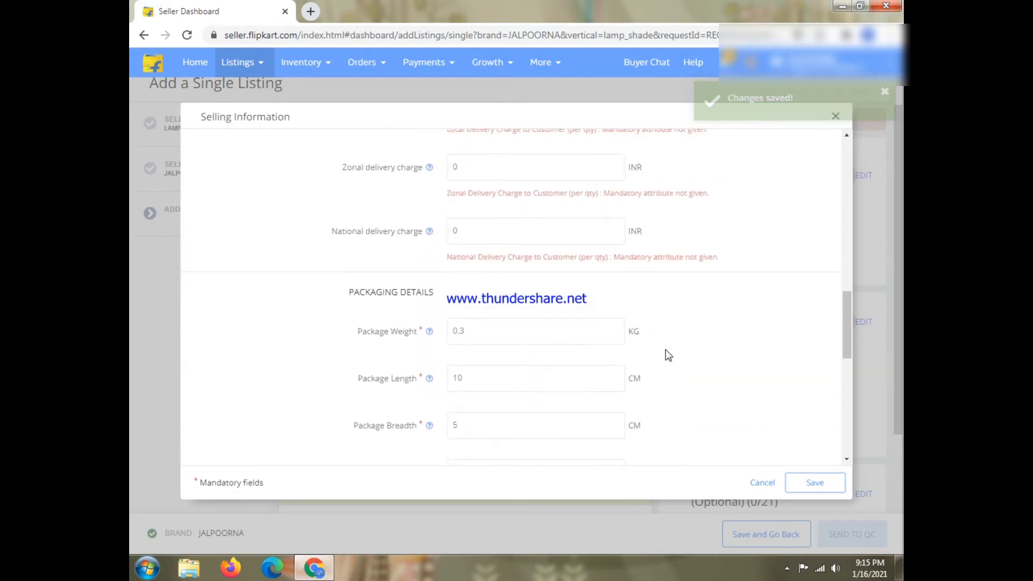
Review and save the selling information, and open the Product Description section for editing.
{"action": "scroll", "coordinate": [669, 356], "scroll_direction": "up", "scroll_amount": 10}
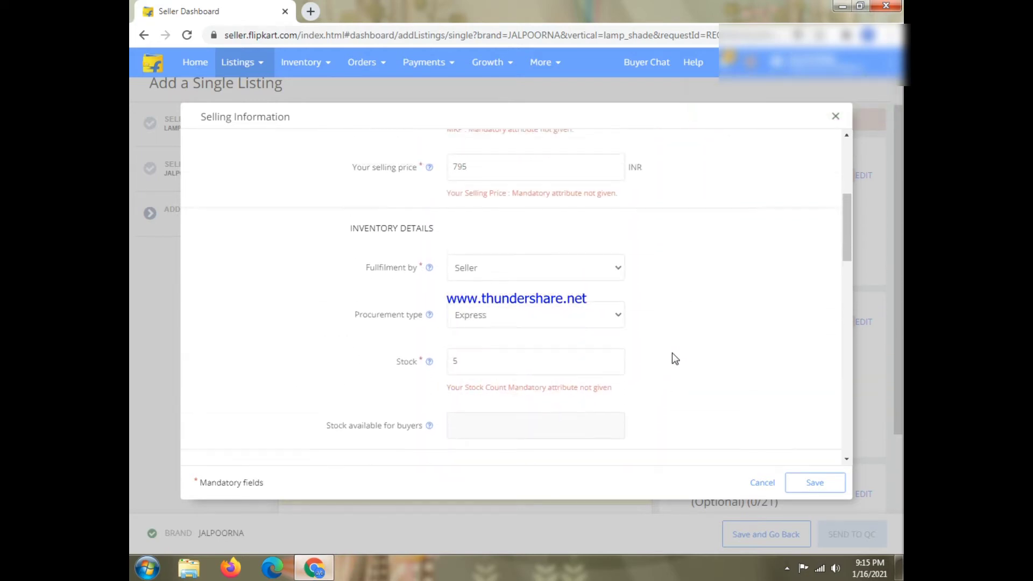
{"action": "scroll", "coordinate": [674, 356], "scroll_direction": "up", "scroll_amount": 5}
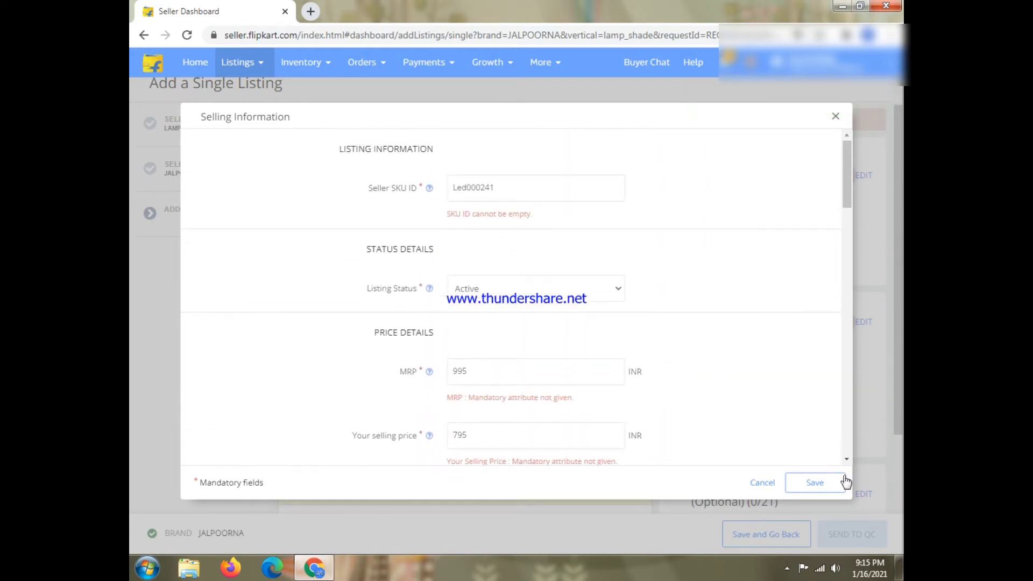
{"action": "left_click", "coordinate": [812, 486]}
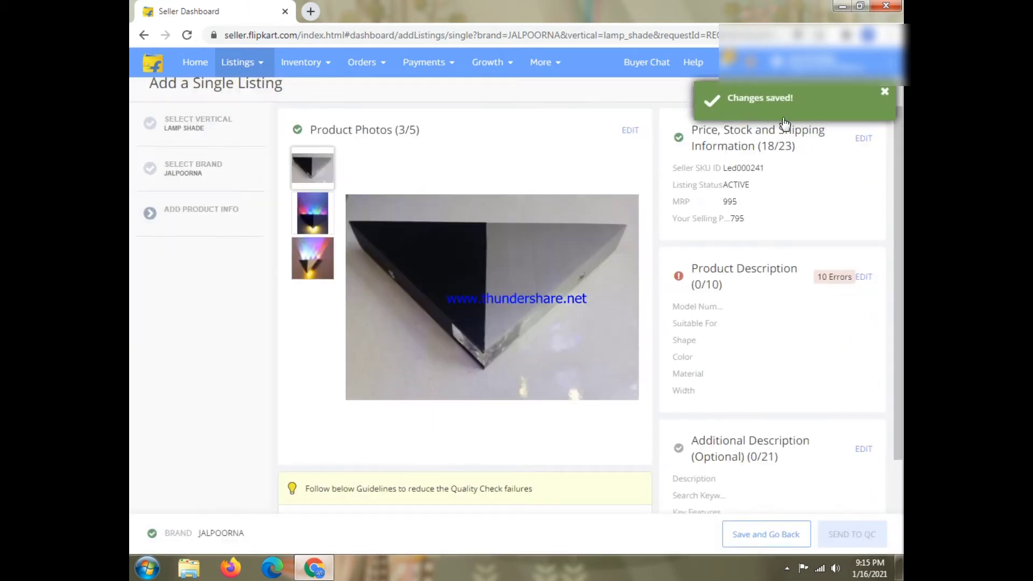
{"action": "left_click", "coordinate": [864, 277]}
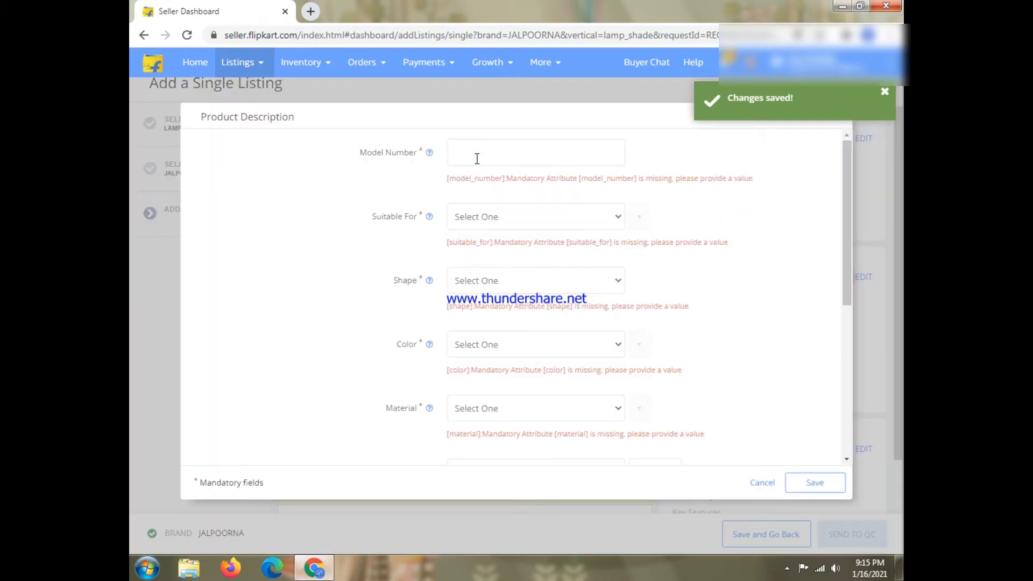
Open the Word document "Sconce Light Up & Down Indoor Wall" from O Tech > Amazon > Single Listing and dismiss the activation wizard.
{"action": "left_click", "coordinate": [843, 6]}
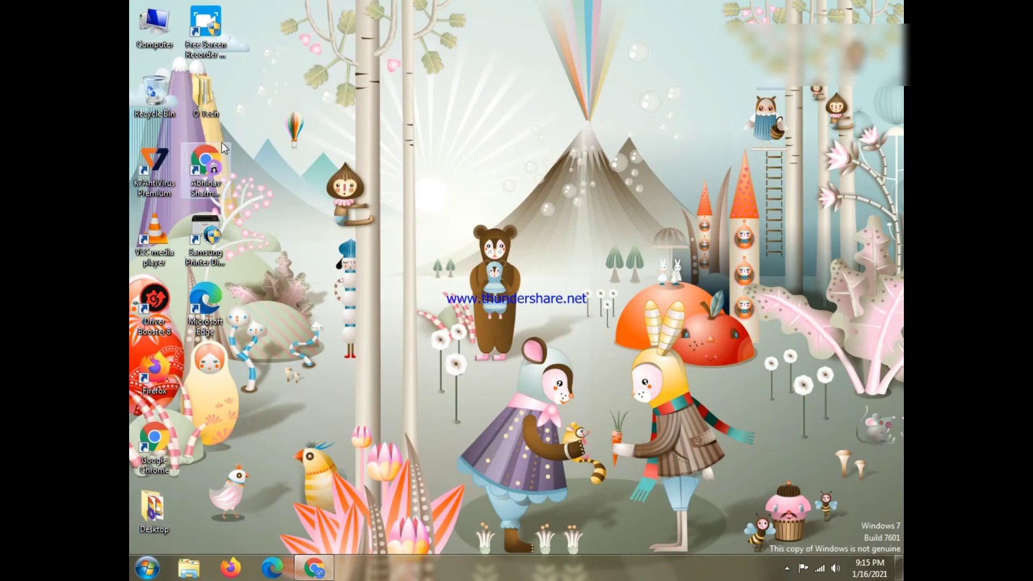
{"action": "double_click", "coordinate": [199, 101]}
{"action": "double_click", "coordinate": [302, 95]}
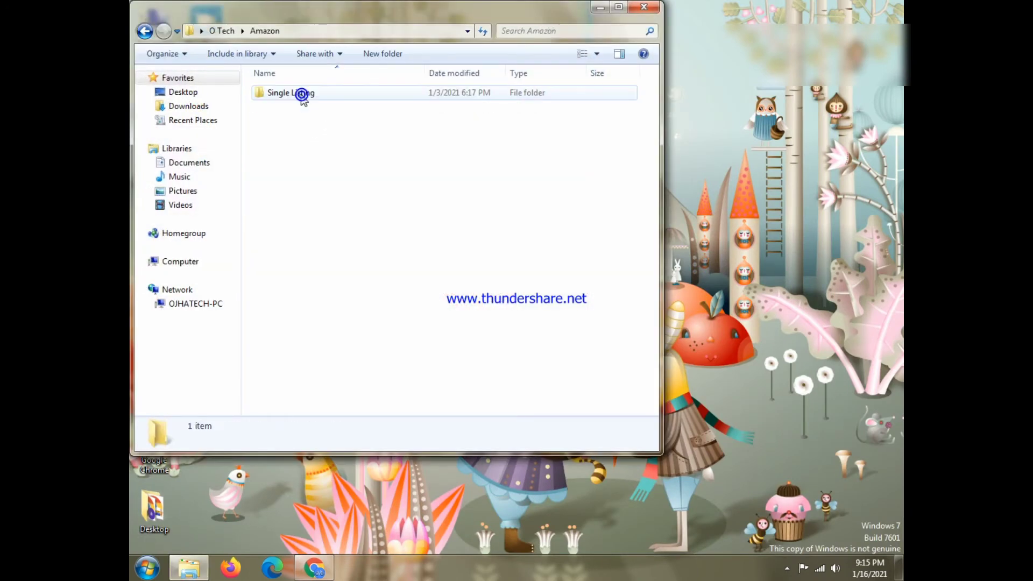
{"action": "double_click", "coordinate": [301, 96]}
{"action": "double_click", "coordinate": [515, 130]}
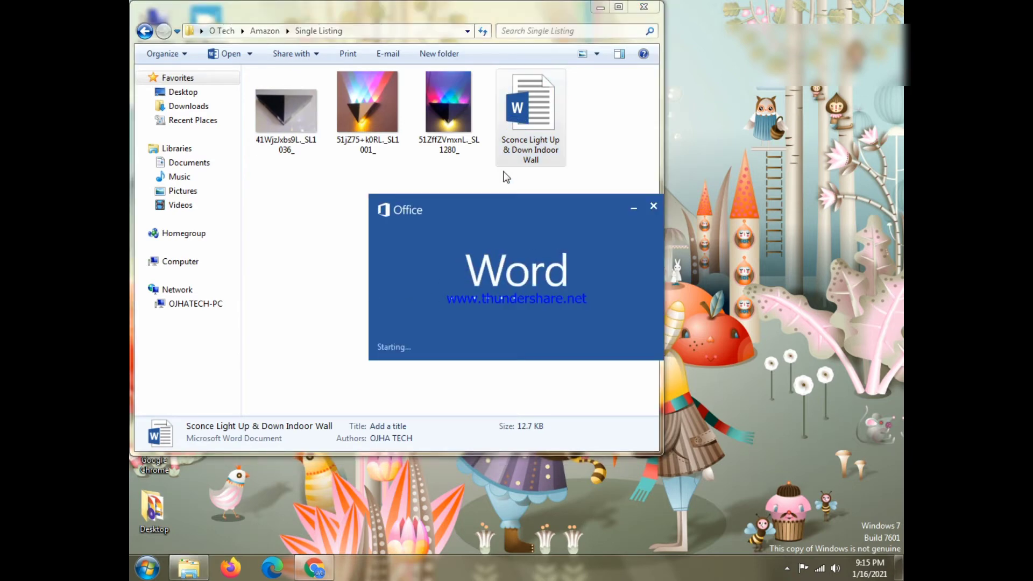
{"action": "left_click", "coordinate": [314, 568]}
{"action": "left_click", "coordinate": [352, 568]}
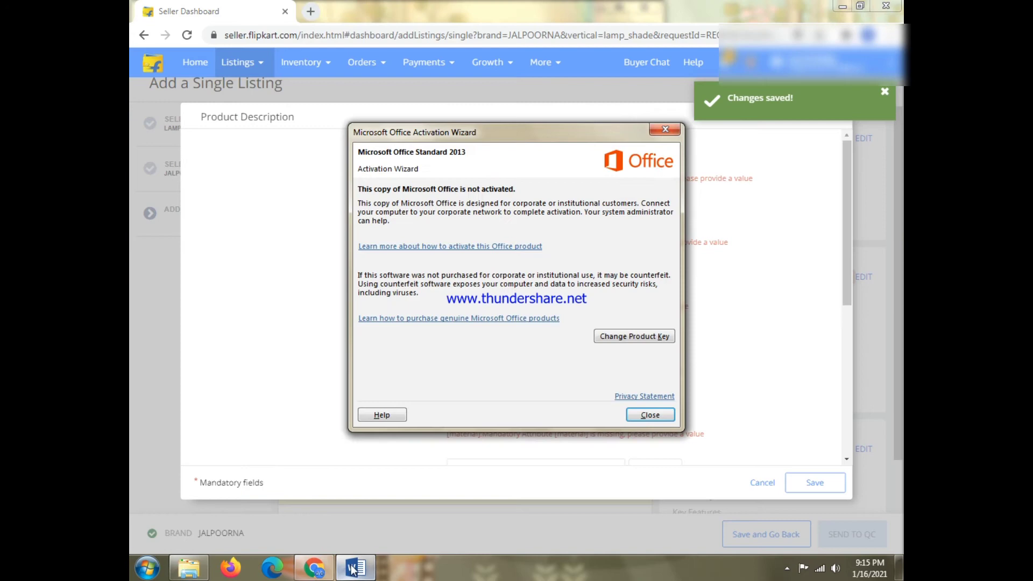
{"action": "left_click", "coordinate": [651, 415]}
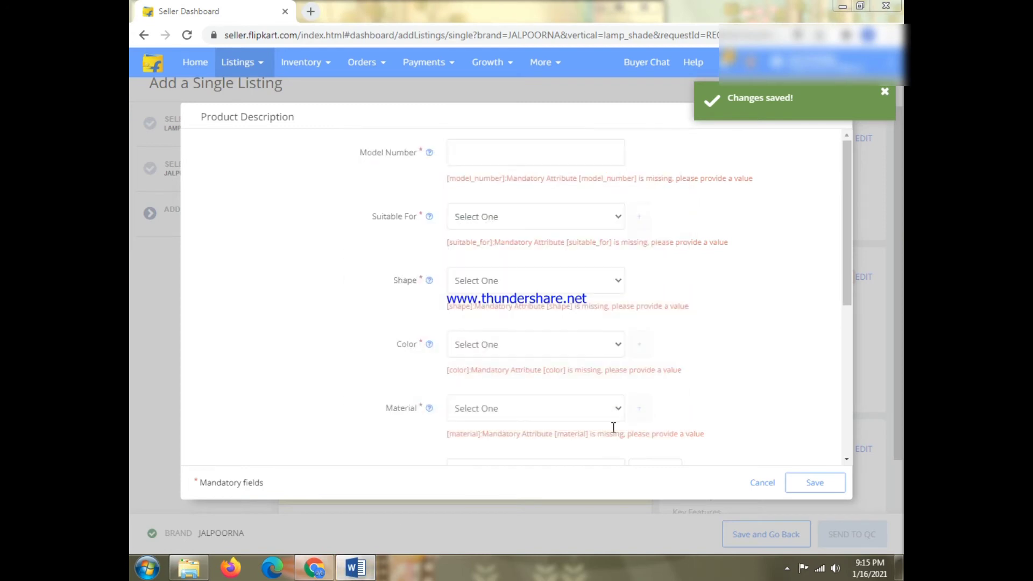
{"action": "left_click", "coordinate": [356, 568]}
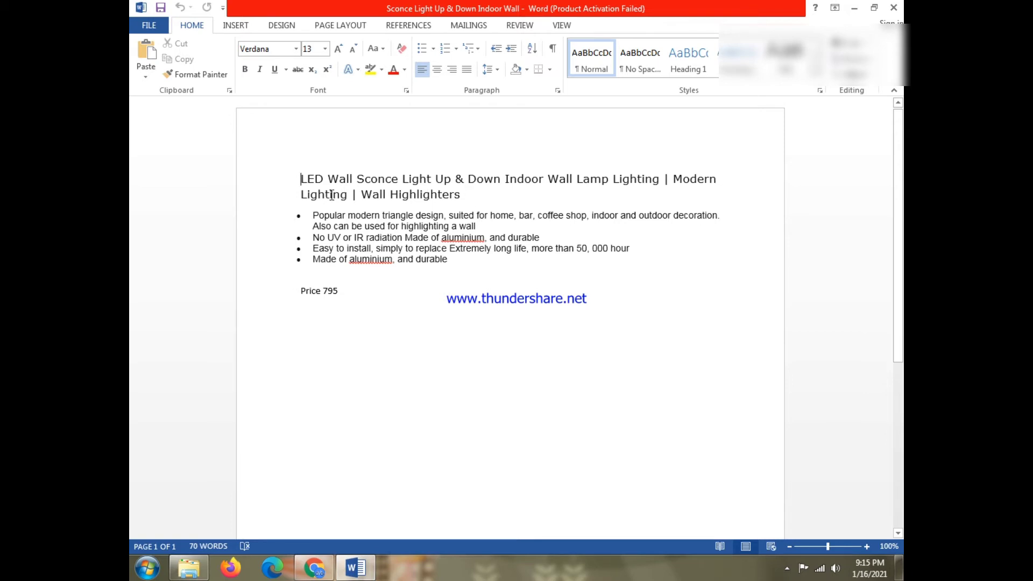
Copy "LED Wall Sconce Light Up & Down Indoor Wall Lamp Lighting" from the Word document into the listing's Model Number.
{"action": "left_click_drag", "start_coordinate": [300, 172], "coordinate": [657, 169]}
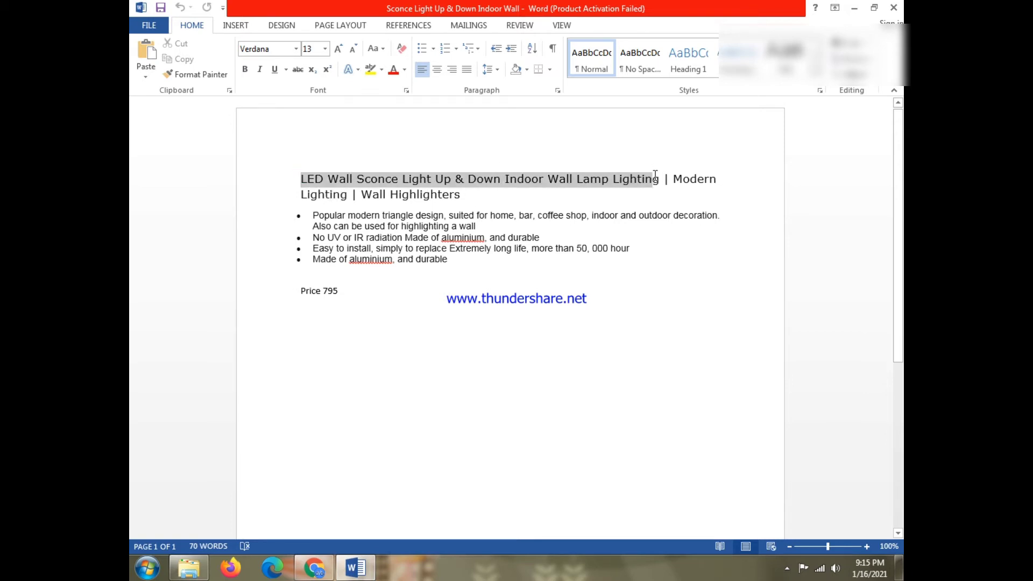
{"action": "right_click", "coordinate": [658, 178]}
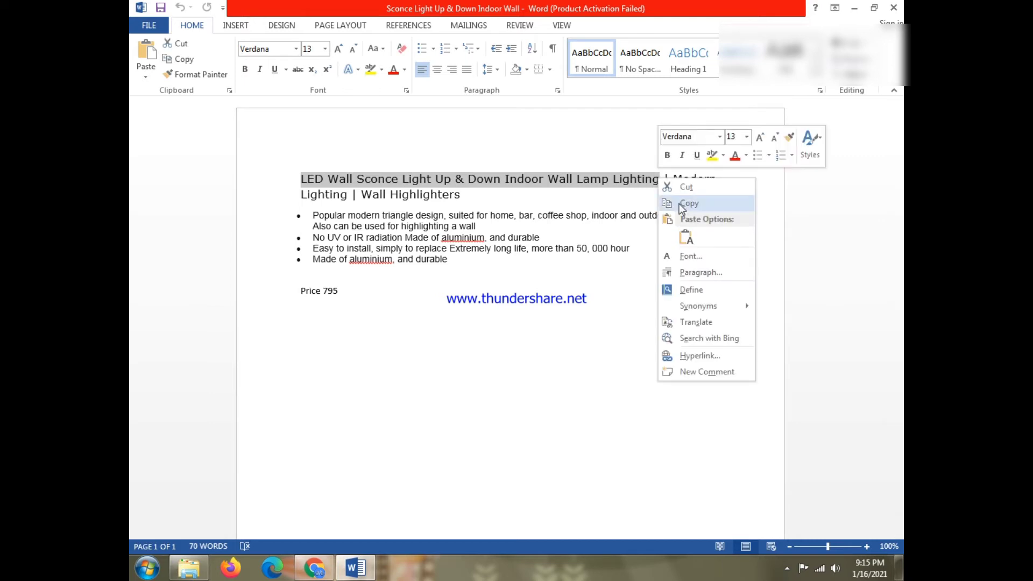
{"action": "left_click", "coordinate": [685, 202]}
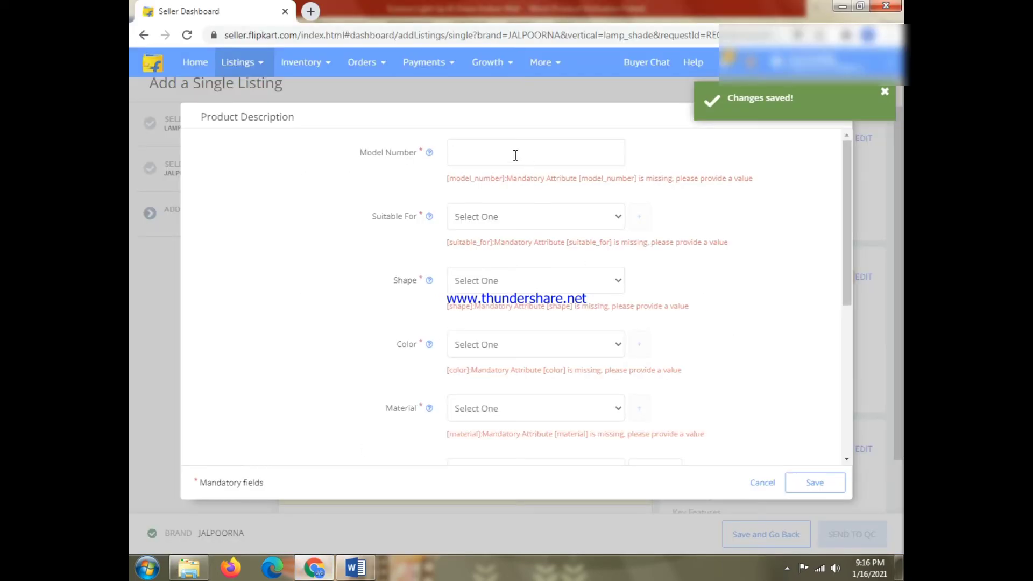
{"action": "right_click", "coordinate": [515, 155]}
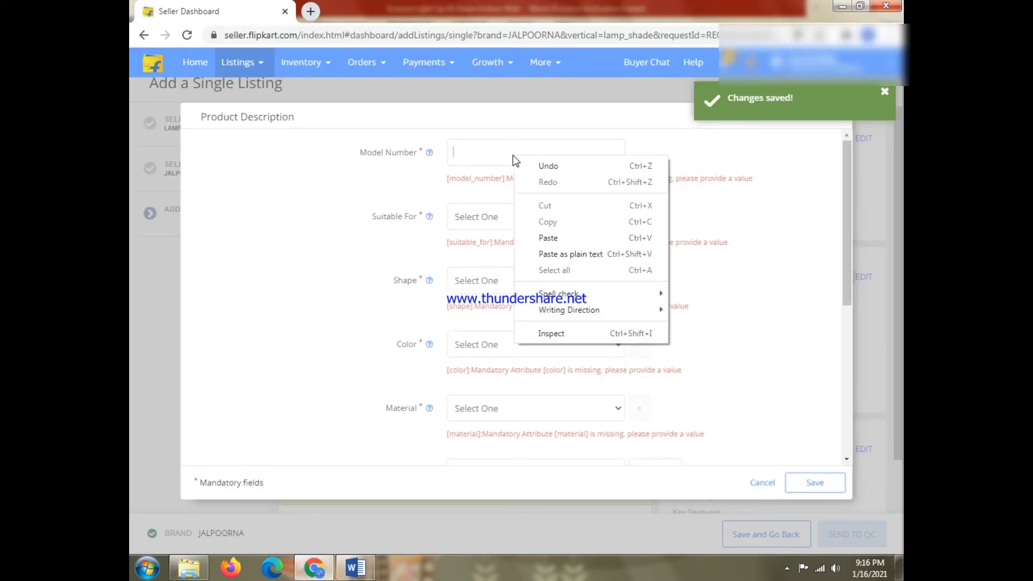
{"action": "left_click", "coordinate": [552, 238]}
Set Suitable For to Wall Lights and the shape to Round.
{"action": "left_click", "coordinate": [511, 224]}
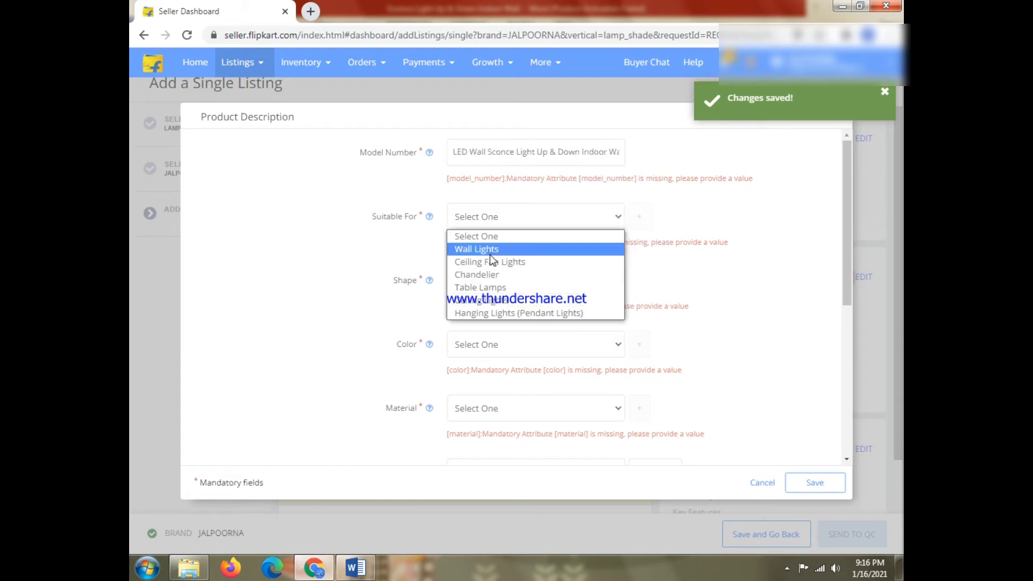
{"action": "left_click", "coordinate": [498, 248]}
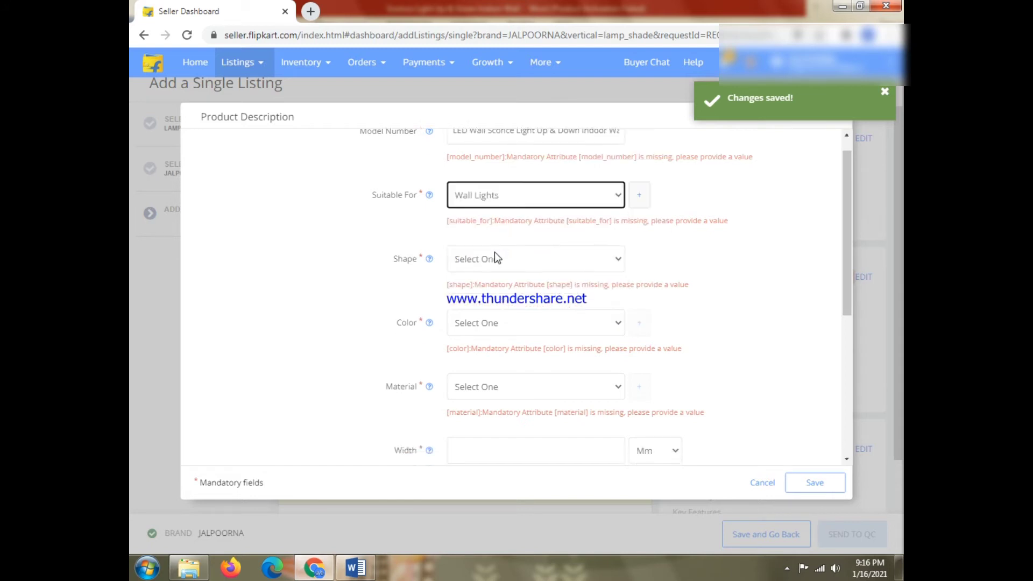
{"action": "scroll", "coordinate": [496, 251], "scroll_direction": "down", "scroll_amount": 2}
{"action": "left_click", "coordinate": [492, 149]}
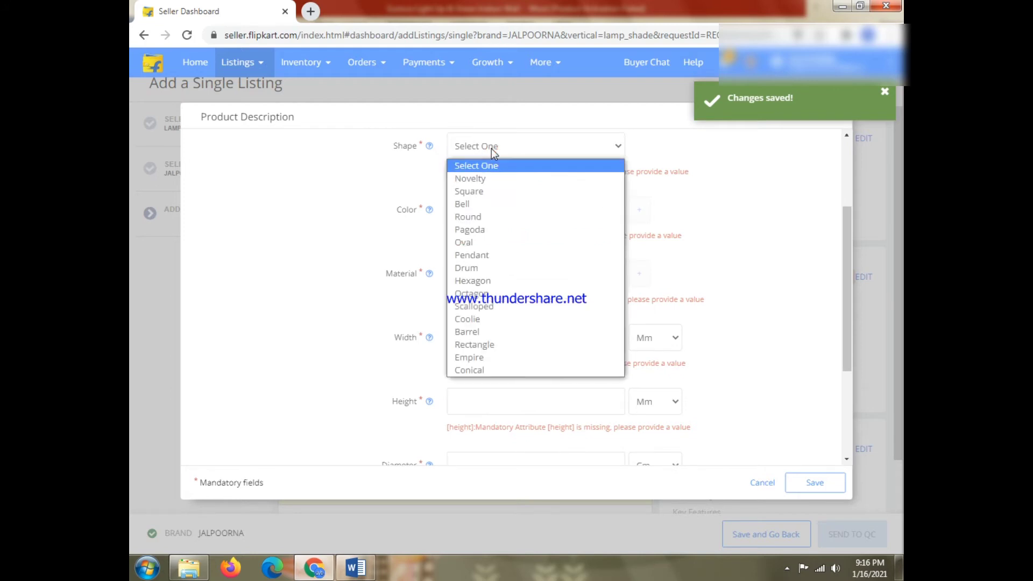
{"action": "left_click", "coordinate": [489, 216]}
Set the lamp shade's color to Multicolor and its material to Wooden.
{"action": "left_click", "coordinate": [487, 211]}
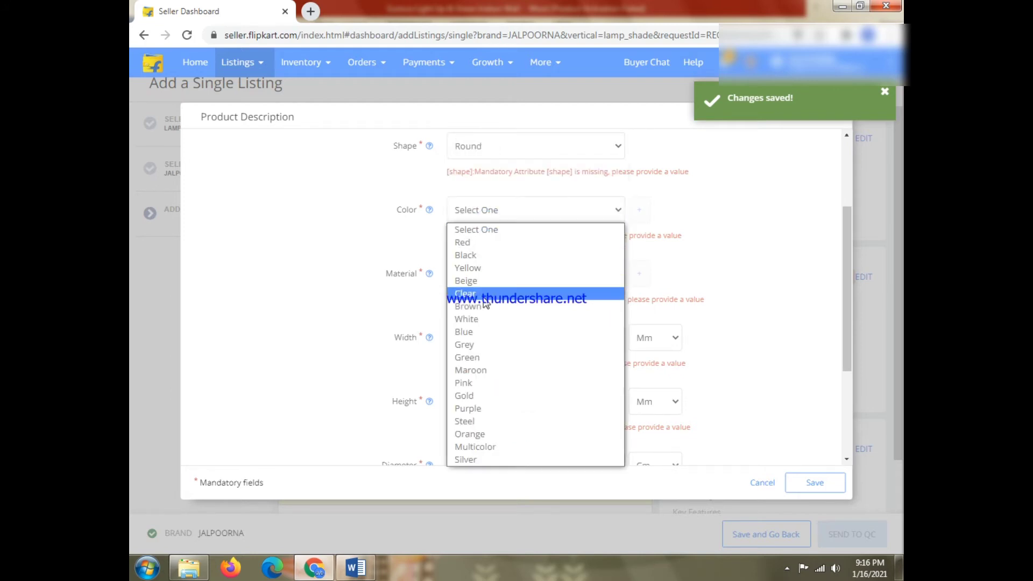
{"action": "left_click", "coordinate": [501, 447]}
{"action": "left_click", "coordinate": [476, 275]}
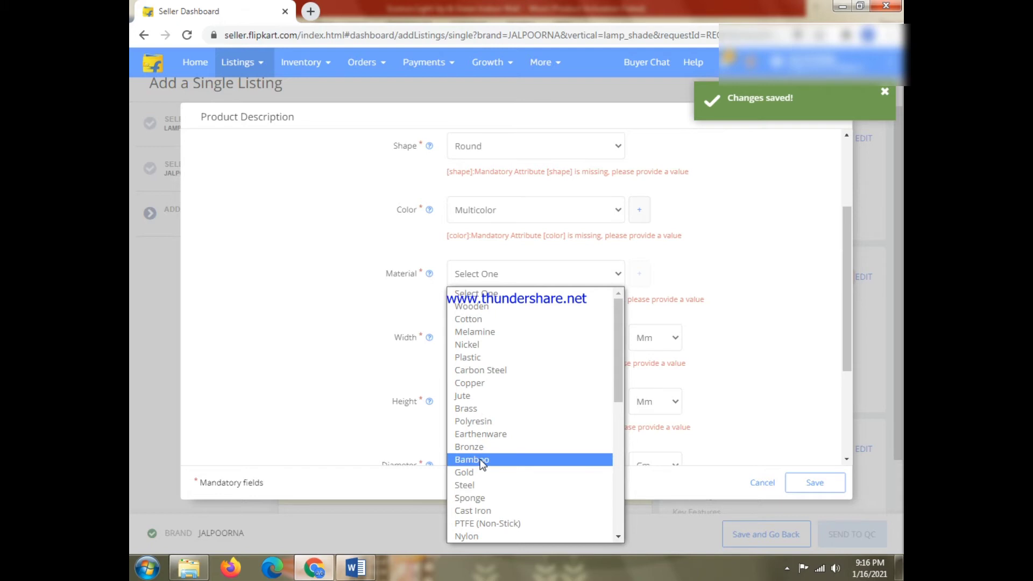
{"action": "left_click", "coordinate": [475, 306]}
Set the product's width to 10 inches and its height to 6 inches.
{"action": "scroll", "coordinate": [471, 315], "scroll_direction": "down", "scroll_amount": 1}
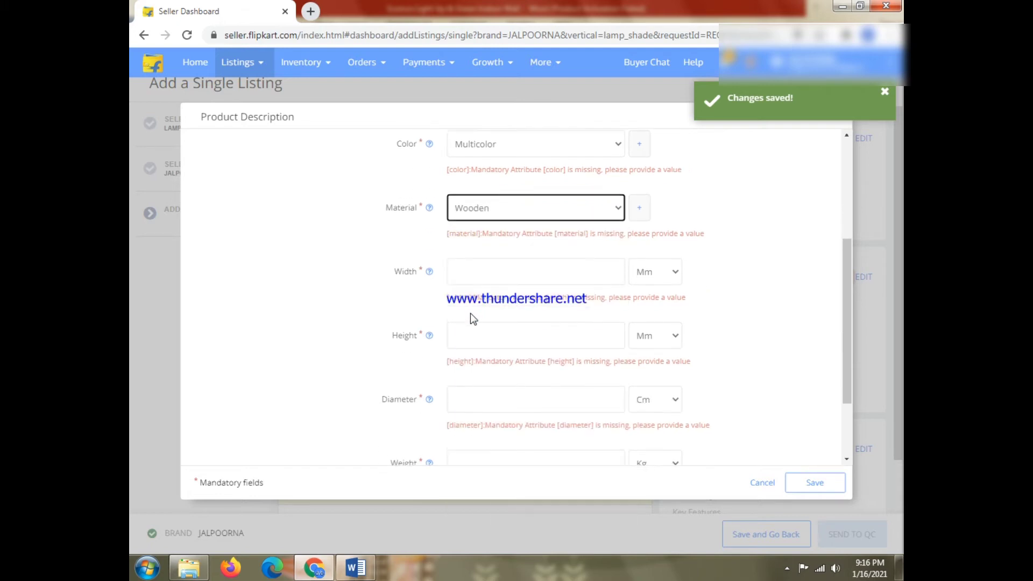
{"action": "left_click", "coordinate": [481, 275]}
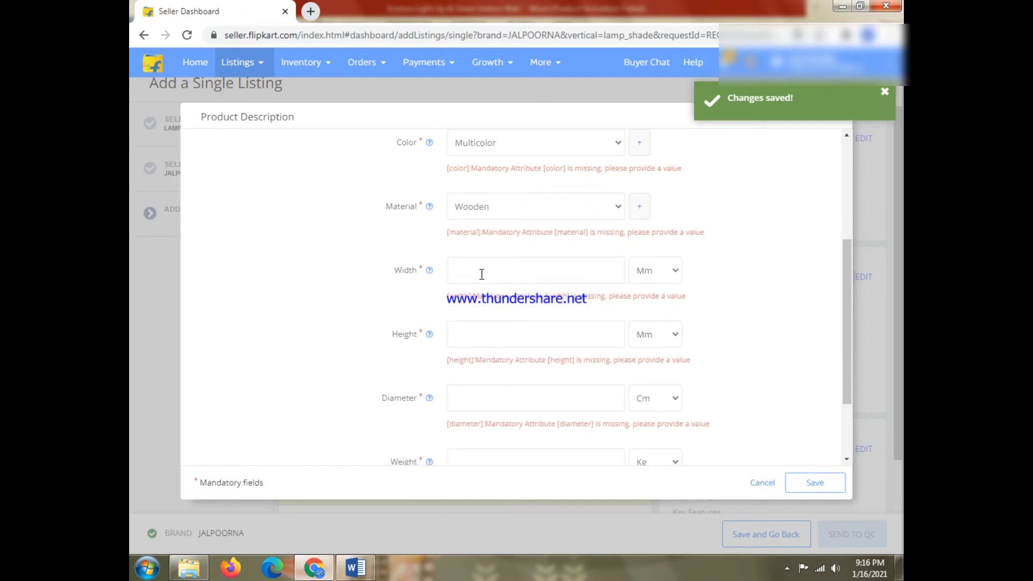
{"action": "left_click", "coordinate": [640, 280]}
{"action": "left_click", "coordinate": [652, 316]}
{"action": "scroll", "coordinate": [636, 299], "scroll_direction": "down", "scroll_amount": 2}
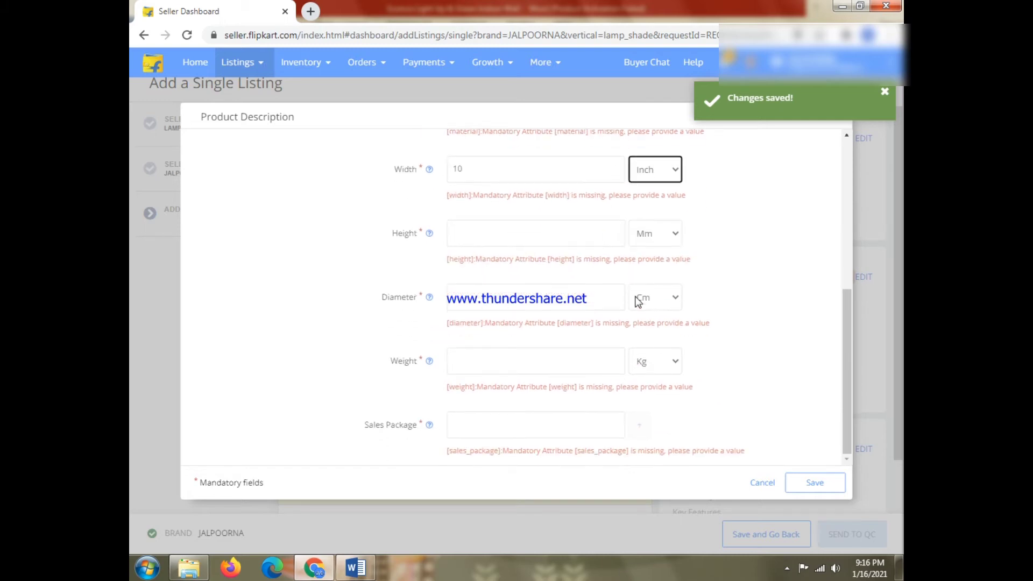
{"action": "left_click", "coordinate": [592, 239]}
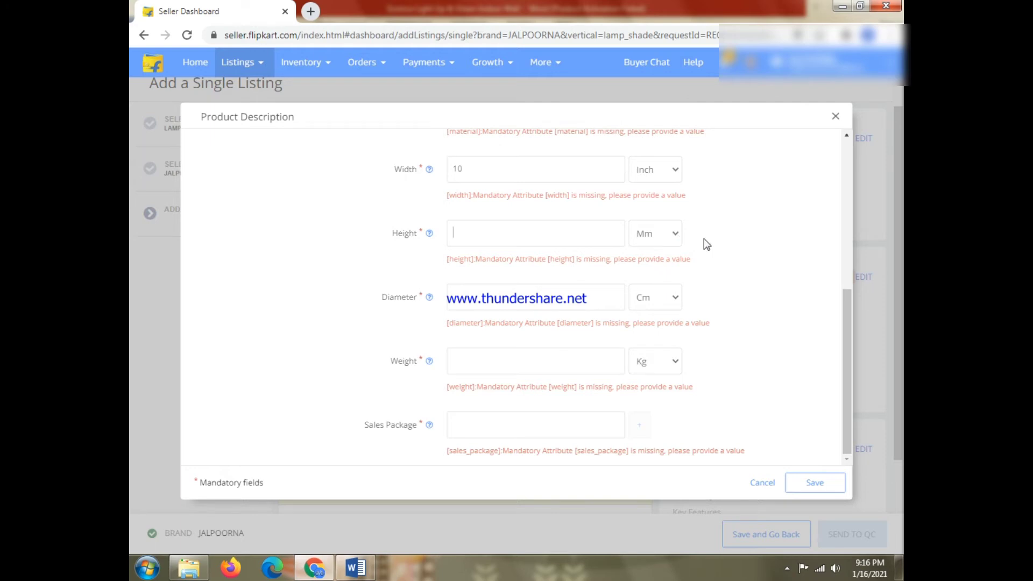
{"action": "type", "text": "6"}
{"action": "left_click", "coordinate": [667, 236]}
{"action": "left_click", "coordinate": [660, 276]}
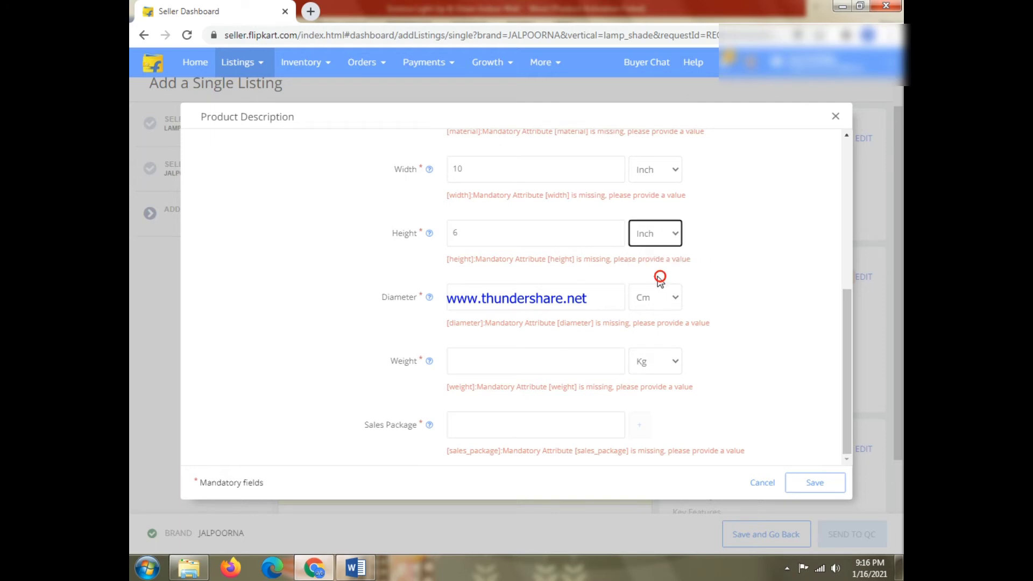
Fill in the diameter with its unit, the weight and the sales package, and save the product description.
{"action": "left_click", "coordinate": [584, 310]}
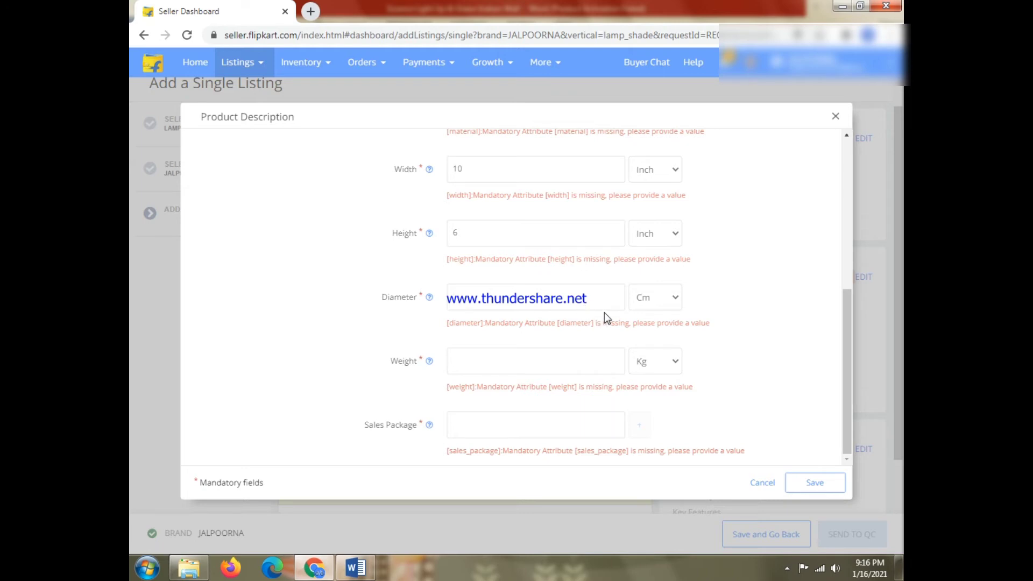
{"action": "left_click", "coordinate": [643, 306]}
{"action": "left_click", "coordinate": [641, 346]}
{"action": "left_click", "coordinate": [596, 297]}
{"action": "left_click", "coordinate": [518, 366]}
{"action": "left_click", "coordinate": [492, 432]}
{"action": "left_click", "coordinate": [812, 481]}
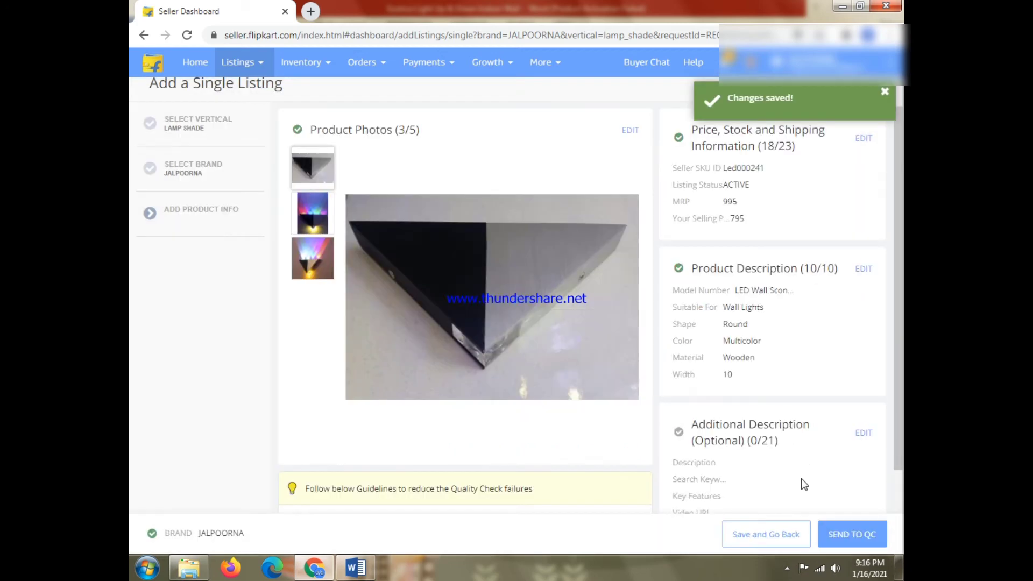
Copy the four bullet points from the Word document into the Description of the Additional Description section.
{"action": "left_click", "coordinate": [867, 435]}
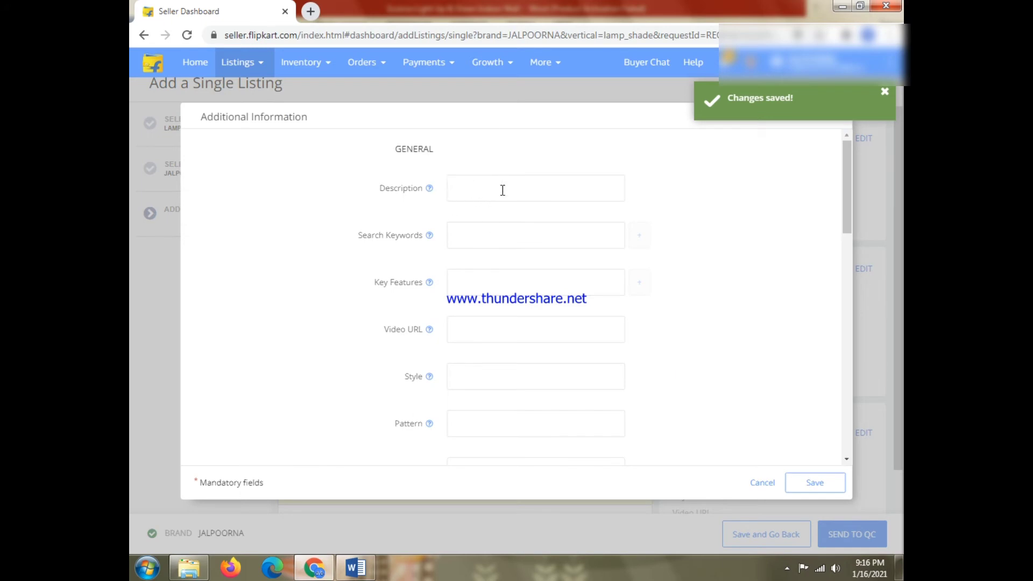
{"action": "left_click", "coordinate": [347, 578]}
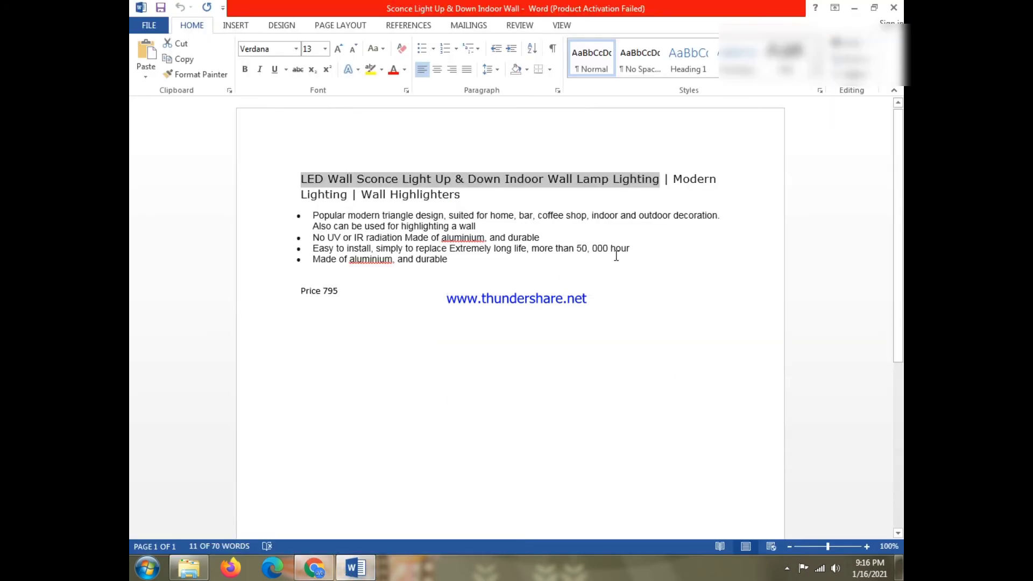
{"action": "left_click_drag", "start_coordinate": [452, 260], "coordinate": [313, 216]}
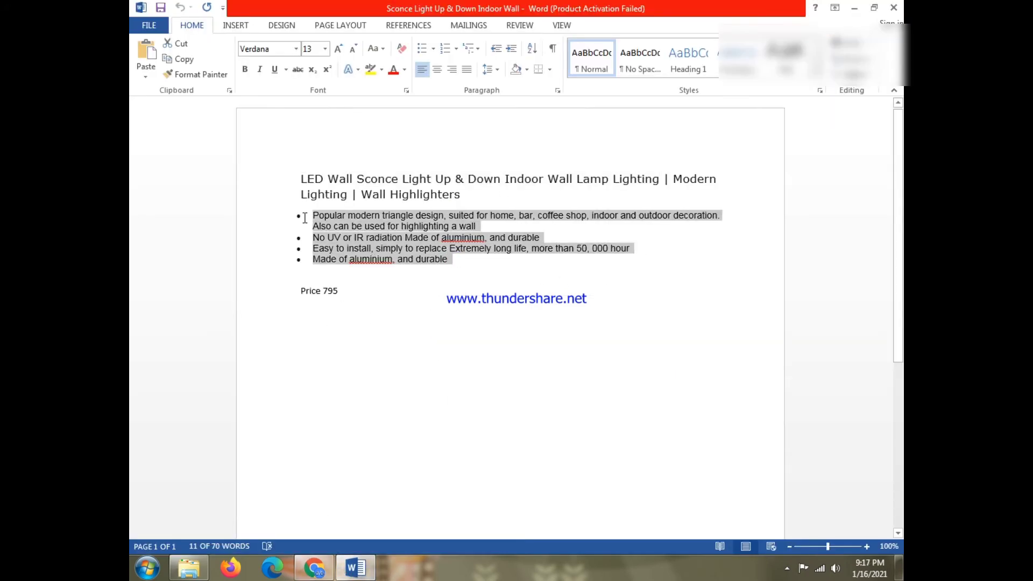
{"action": "right_click", "coordinate": [328, 228]}
{"action": "left_click", "coordinate": [353, 247]}
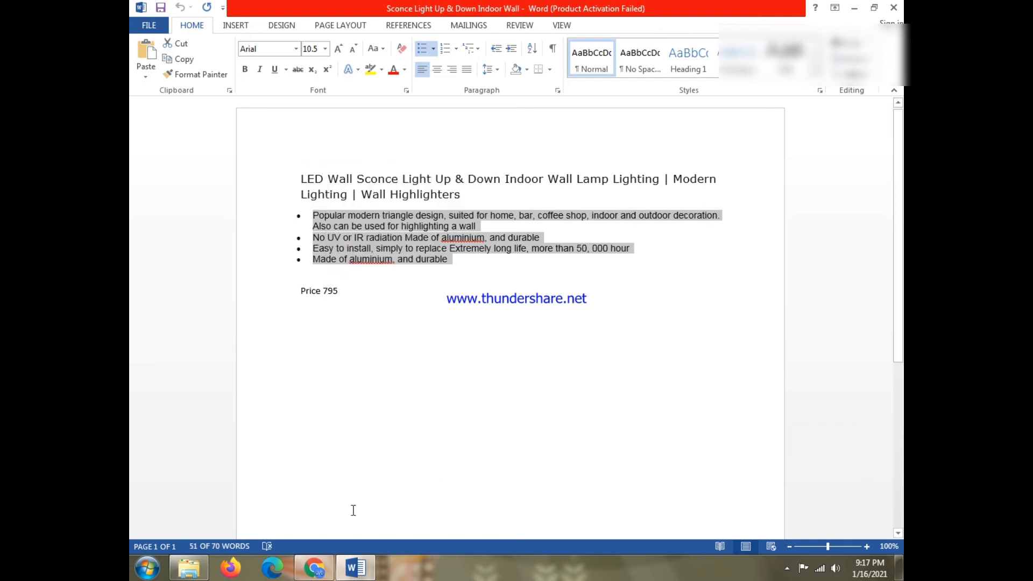
{"action": "left_click", "coordinate": [315, 568]}
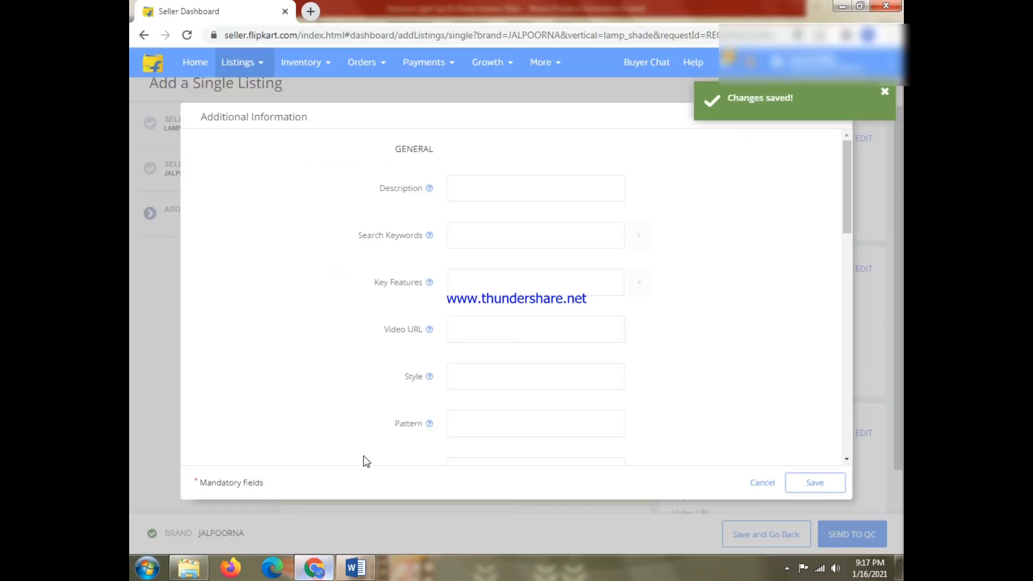
{"action": "left_click", "coordinate": [520, 179]}
{"action": "right_click", "coordinate": [515, 186]}
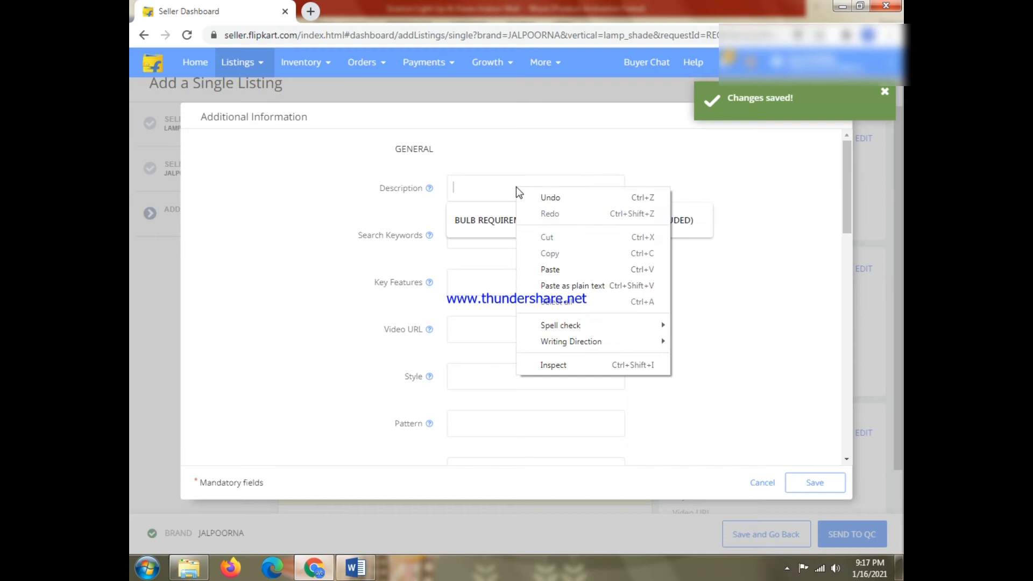
{"action": "left_click", "coordinate": [550, 269]}
Copy "LED Wall Sconce Light" from the title in the Word document into the listing's first Search Keywords entry.
{"action": "left_click", "coordinate": [486, 234]}
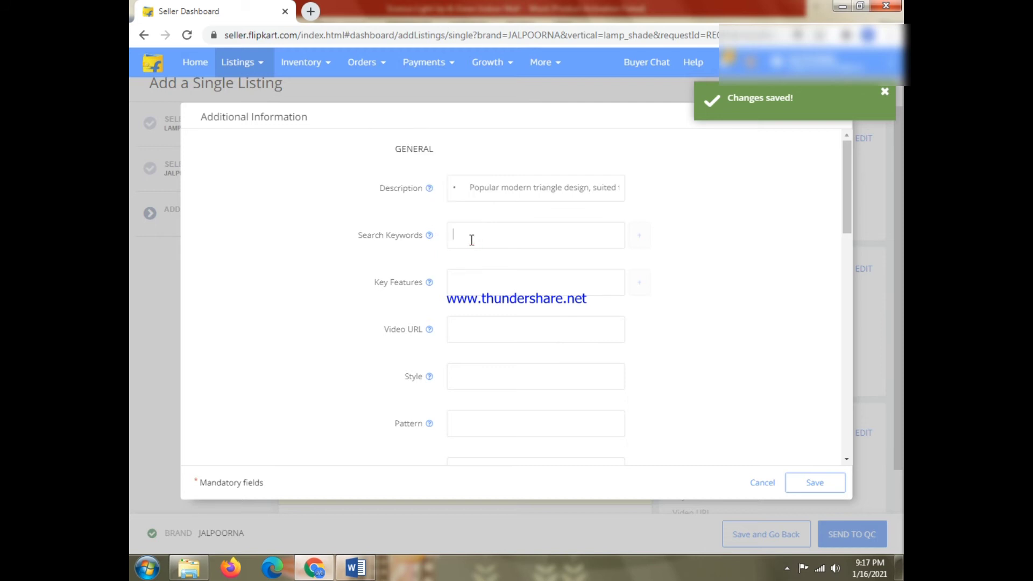
{"action": "left_click", "coordinate": [355, 568]}
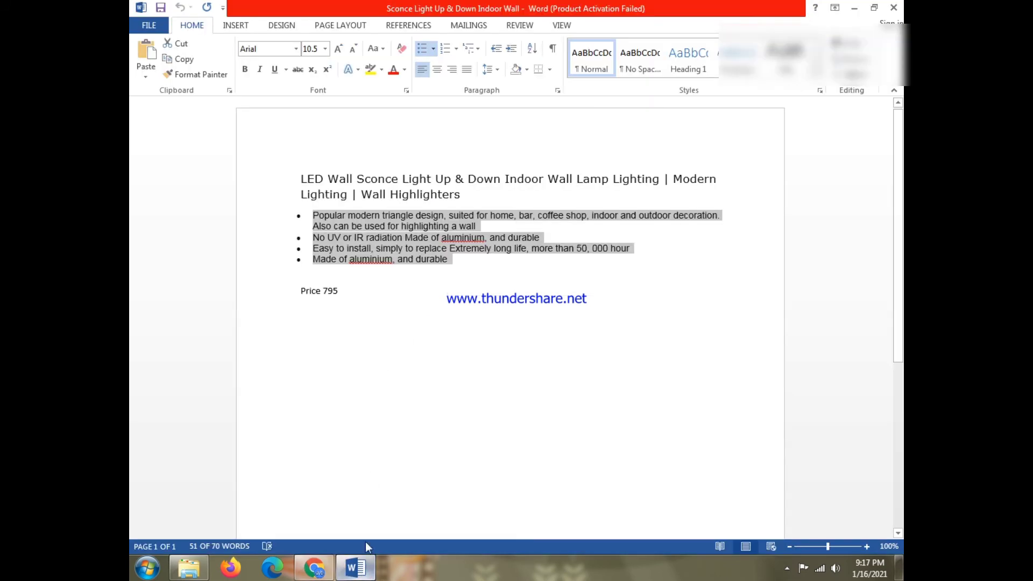
{"action": "left_click_drag", "start_coordinate": [303, 179], "coordinate": [425, 183]}
{"action": "right_click", "coordinate": [428, 175]}
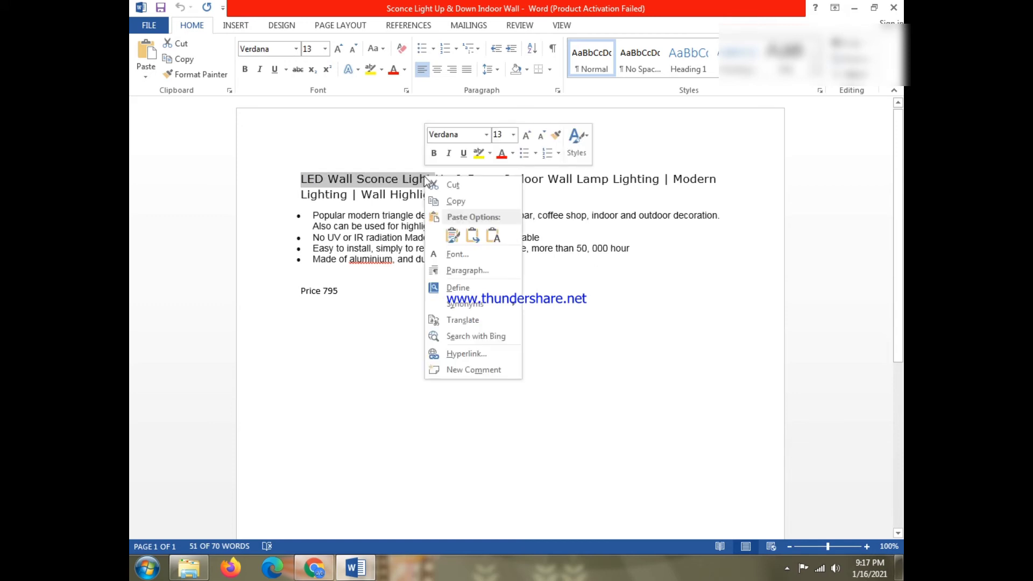
{"action": "left_click", "coordinate": [454, 201]}
{"action": "left_click", "coordinate": [315, 567]}
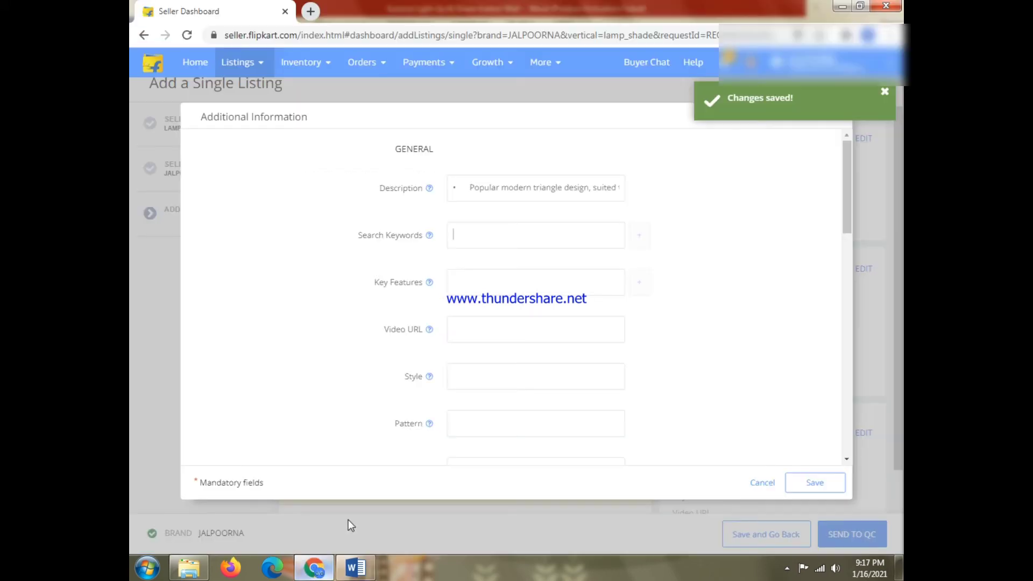
{"action": "right_click", "coordinate": [470, 239]}
{"action": "left_click", "coordinate": [503, 316]}
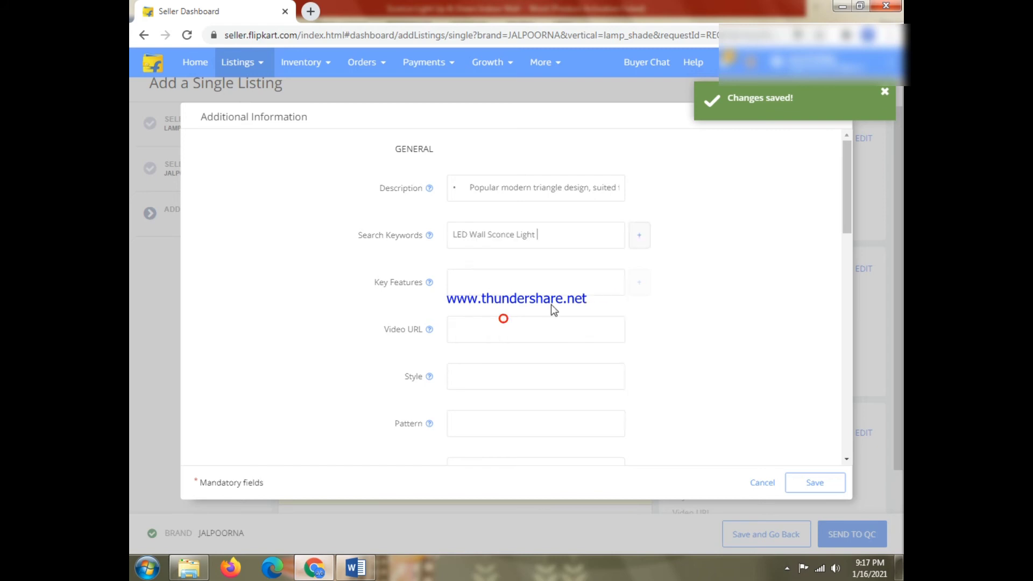
Add a second search keyword, "Up & Down Indoor Wall Lamp", copied from the Word document's title.
{"action": "left_click", "coordinate": [635, 237]}
{"action": "left_click", "coordinate": [355, 568]}
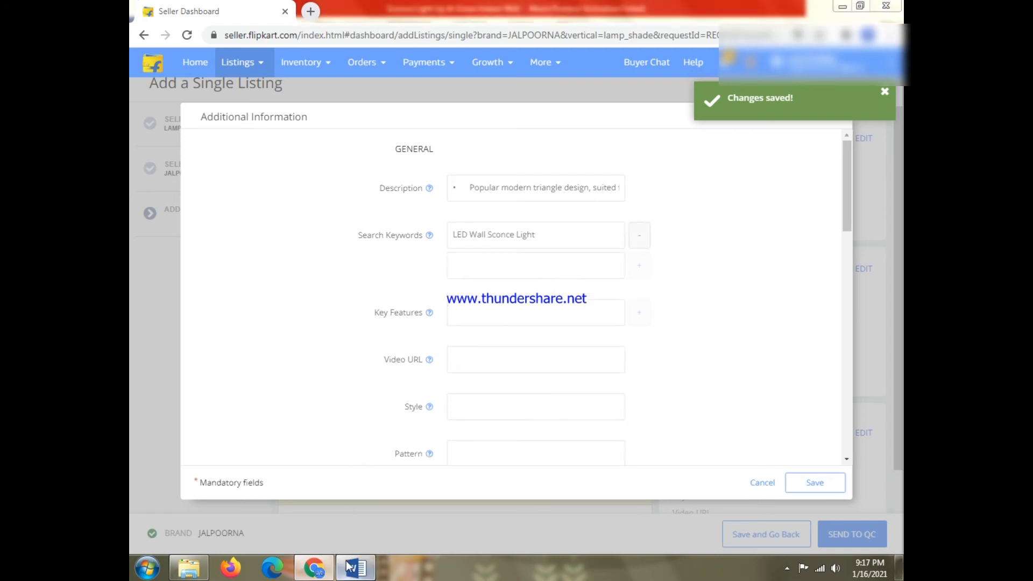
{"action": "left_click_drag", "start_coordinate": [436, 184], "coordinate": [608, 178]}
{"action": "right_click", "coordinate": [607, 179]}
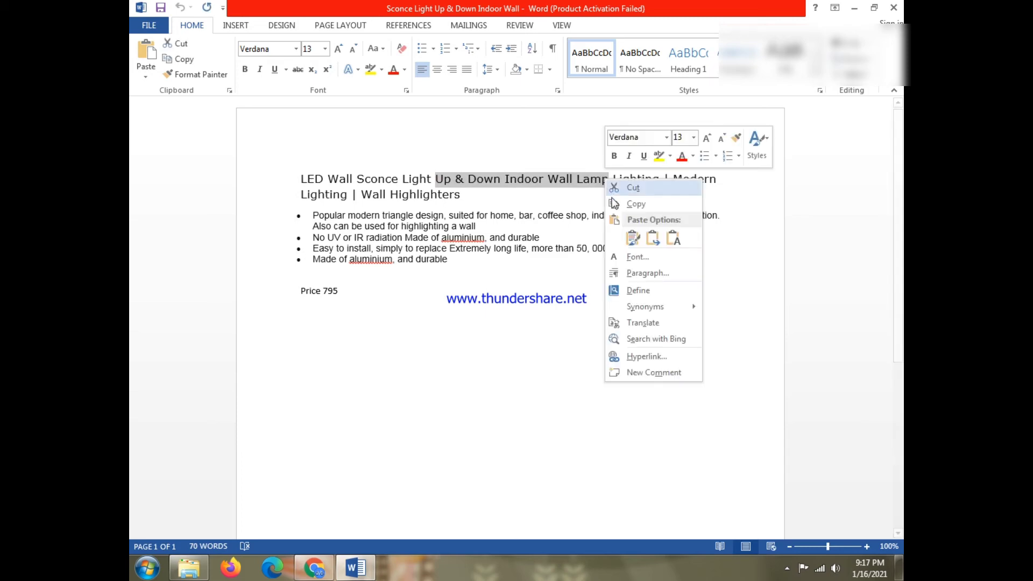
{"action": "left_click", "coordinate": [613, 203]}
{"action": "left_click", "coordinate": [351, 576]}
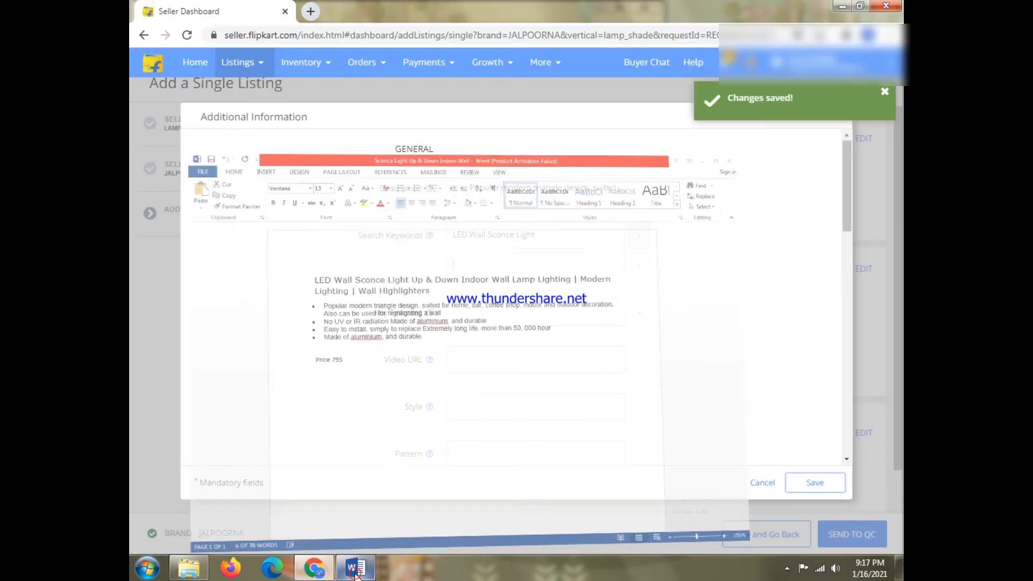
{"action": "right_click", "coordinate": [476, 270]}
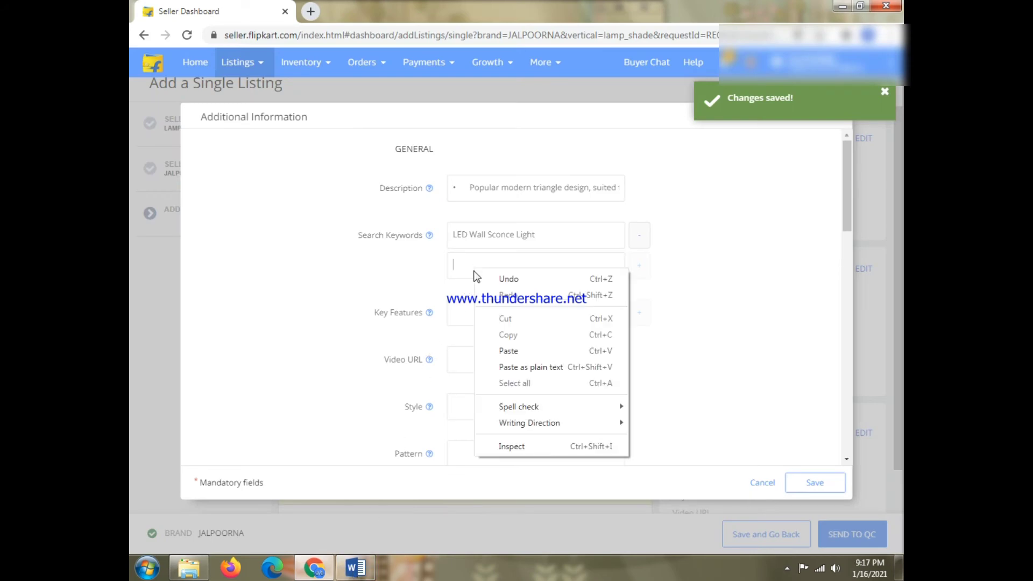
{"action": "left_click", "coordinate": [503, 350]}
Add a third search keyword, "Modern Lighting", copied from the Word document's title.
{"action": "left_click", "coordinate": [637, 271]}
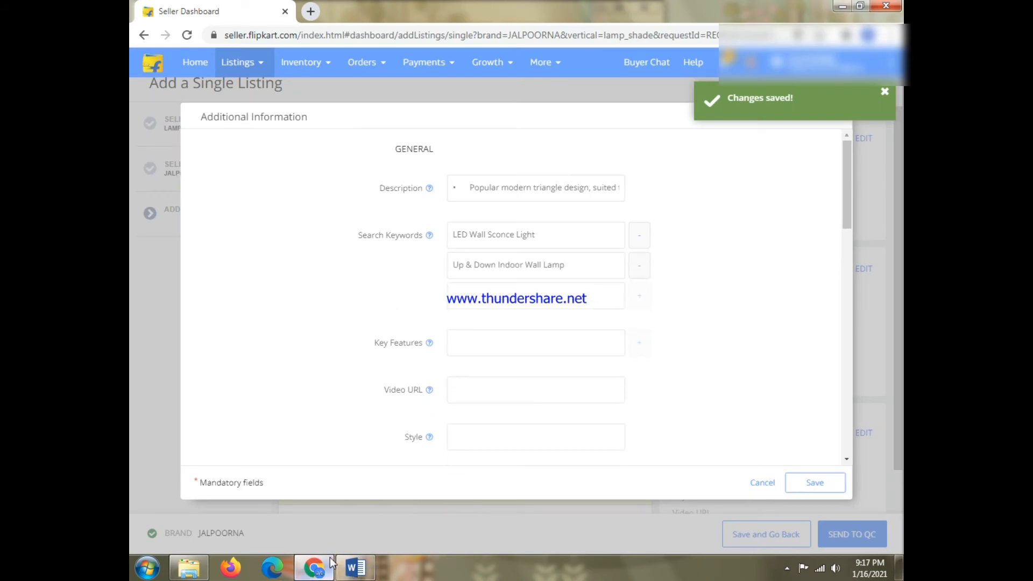
{"action": "left_click", "coordinate": [316, 568]}
{"action": "key", "text": "alt+Tab"}
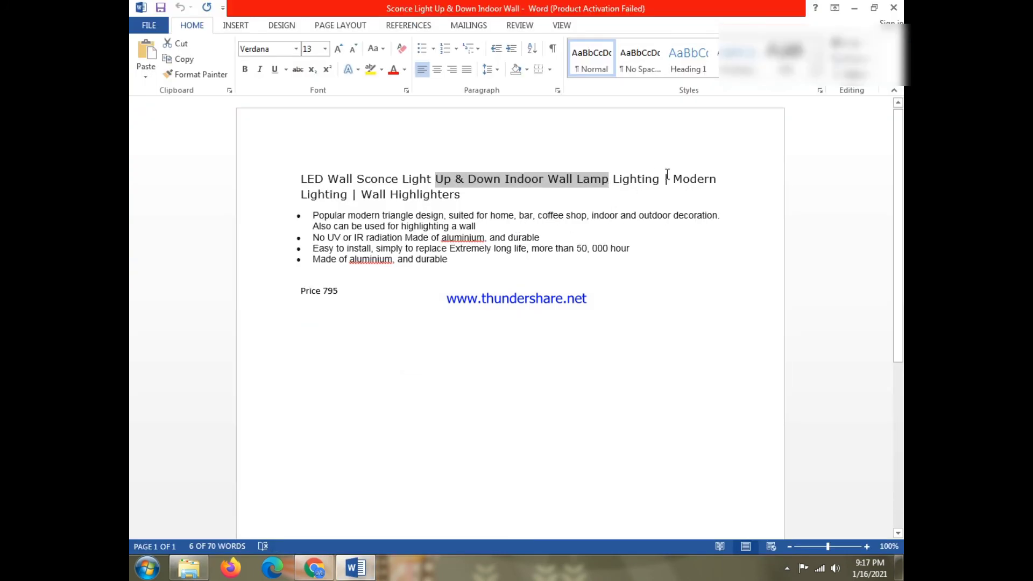
{"action": "mouse_move", "coordinate": [674, 176]}
{"action": "left_mouse_down"}
{"action": "mouse_move", "coordinate": [709, 197]}
{"action": "mouse_move", "coordinate": [576, 215]}
{"action": "mouse_move", "coordinate": [347, 194]}
{"action": "left_mouse_up"}
{"action": "right_click", "coordinate": [347, 194]}
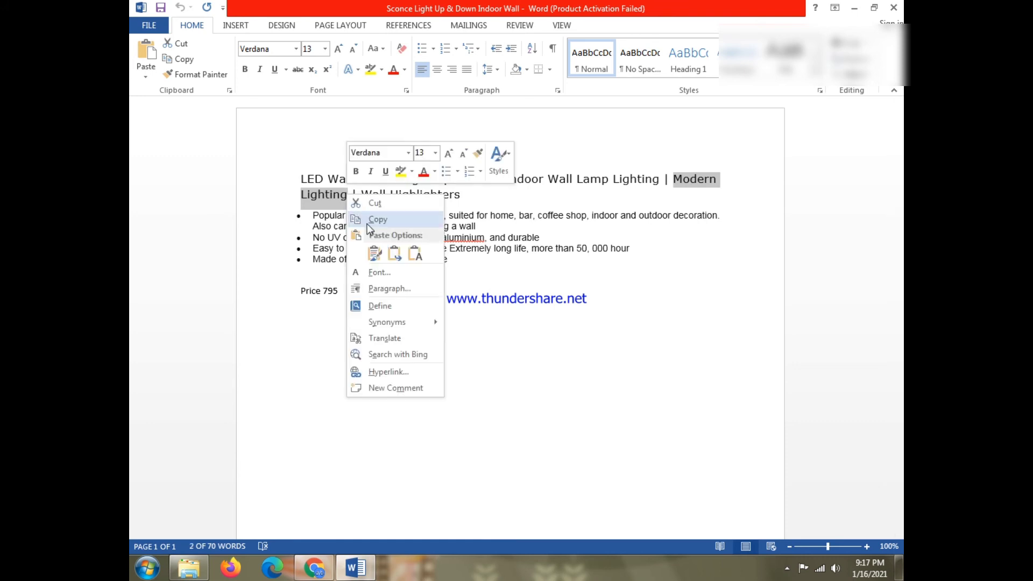
{"action": "left_click", "coordinate": [367, 222]}
{"action": "left_click", "coordinate": [314, 568]}
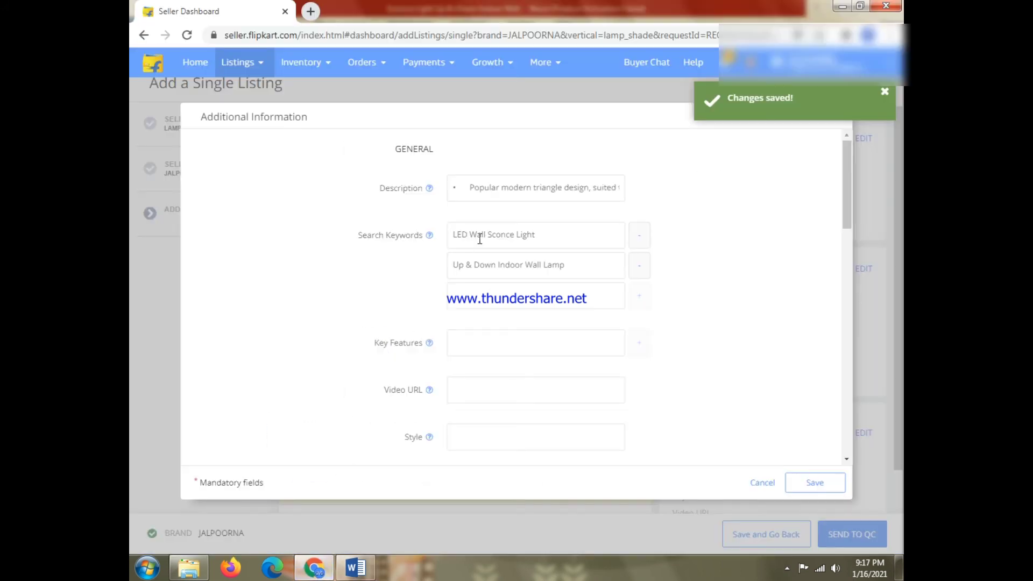
{"action": "right_click", "coordinate": [482, 300]}
{"action": "left_click", "coordinate": [515, 375]}
Add a fourth search keyword, "Wall Highlighters", copied from the end of the Word document's title.
{"action": "left_click", "coordinate": [639, 295]}
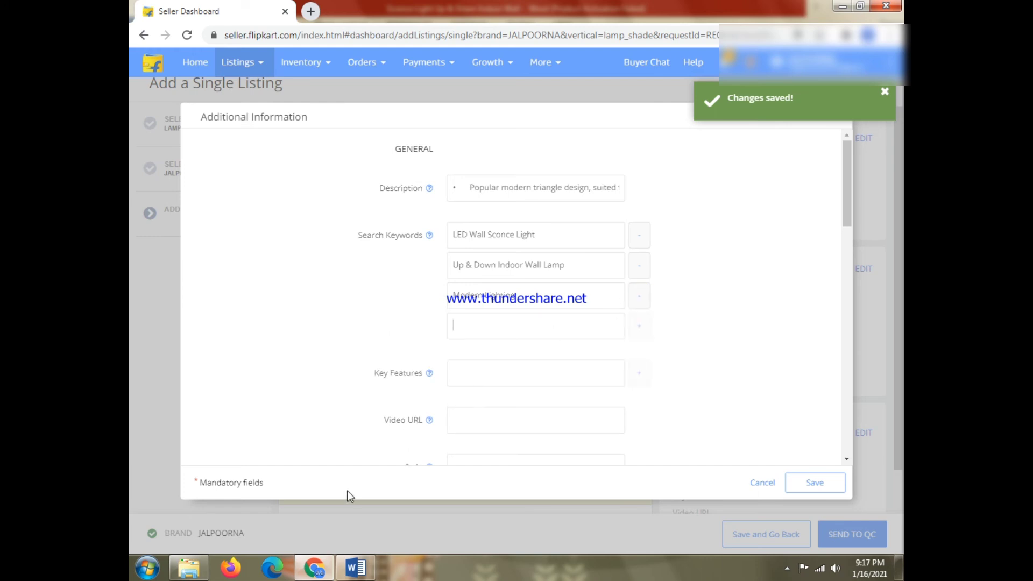
{"action": "left_click", "coordinate": [356, 568]}
{"action": "left_click_drag", "start_coordinate": [361, 194], "coordinate": [460, 195]}
{"action": "right_click", "coordinate": [451, 193]}
{"action": "left_click", "coordinate": [479, 214]}
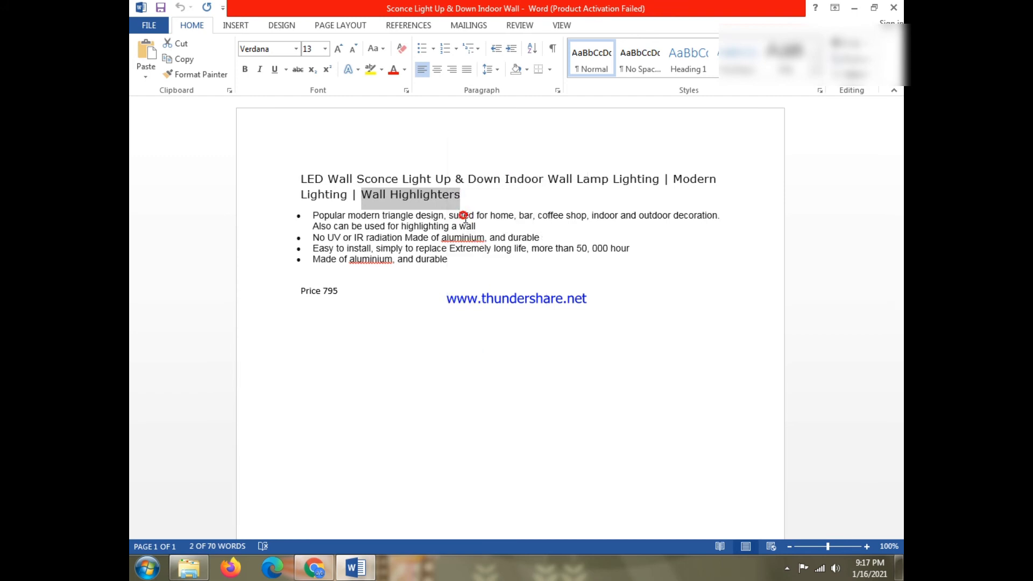
{"action": "left_click", "coordinate": [315, 568]}
{"action": "right_click", "coordinate": [477, 325]}
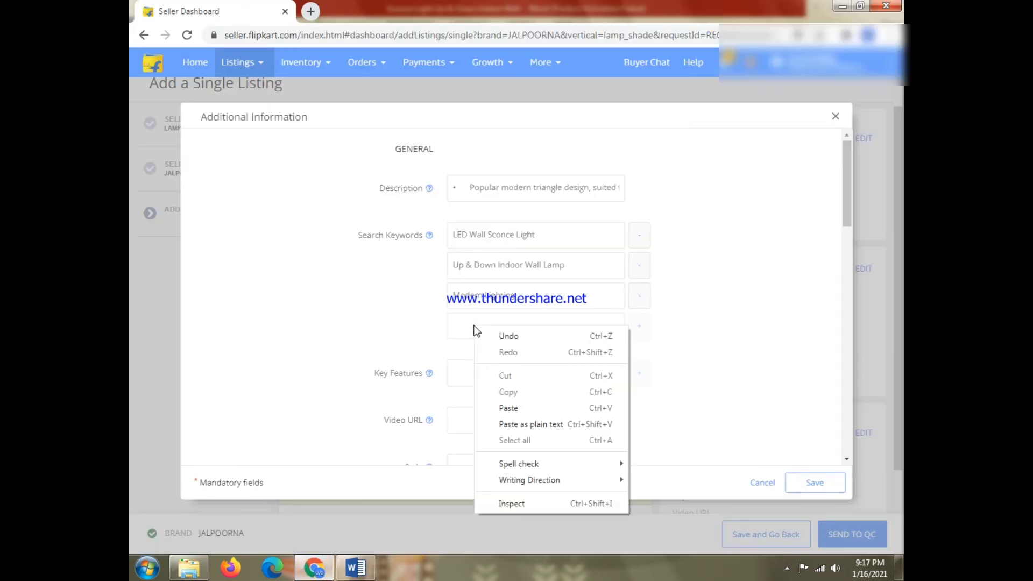
{"action": "left_click", "coordinate": [506, 407]}
Copy the first bullet point, about the popular modern triangle design, from the Word document into the first Key Features entry.
{"action": "scroll", "coordinate": [491, 411], "scroll_direction": "down", "scroll_amount": 1}
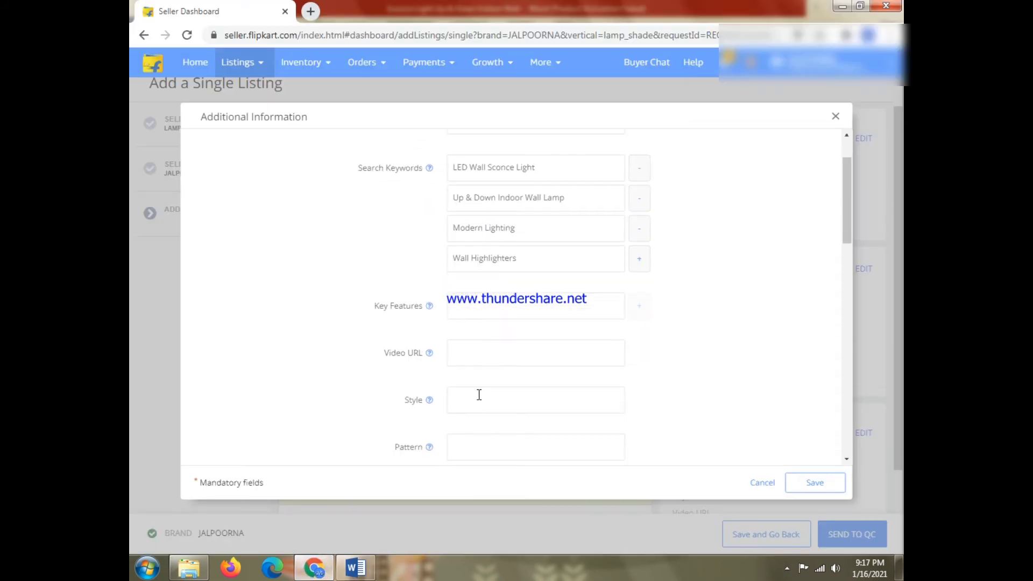
{"action": "left_click", "coordinate": [356, 568]}
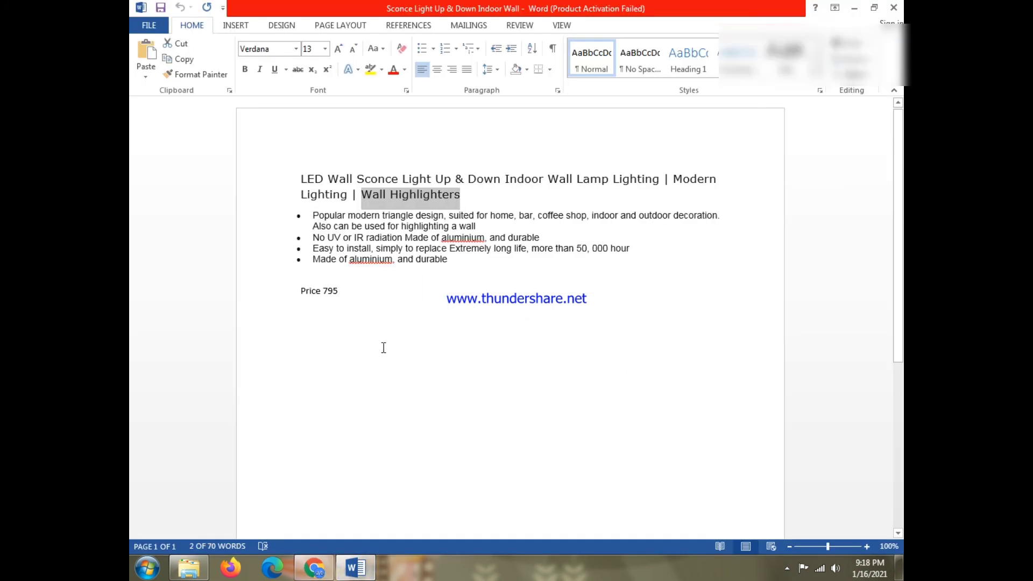
{"action": "left_click_drag", "start_coordinate": [316, 218], "coordinate": [474, 226]}
{"action": "right_click", "coordinate": [475, 225]}
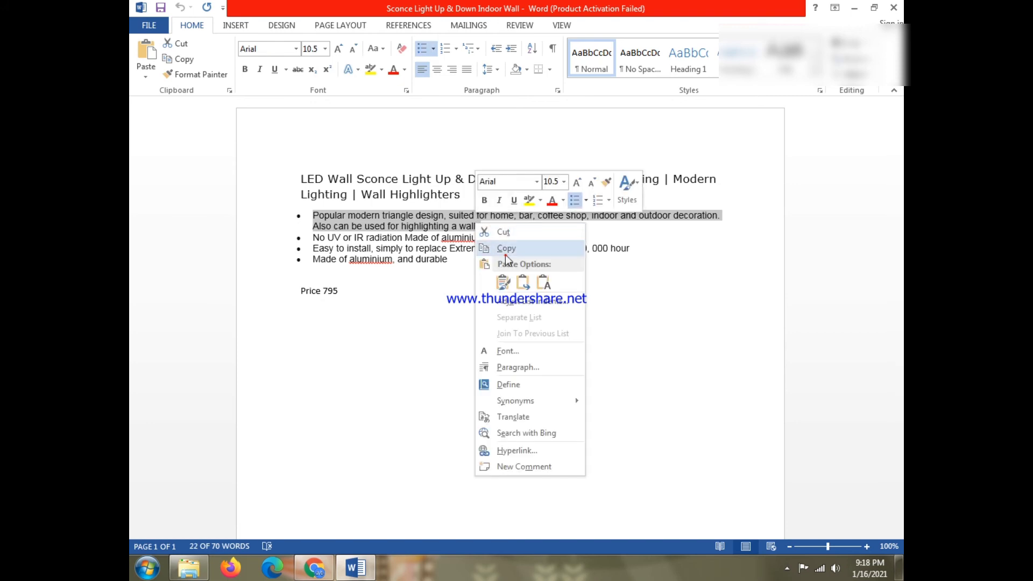
{"action": "left_click", "coordinate": [506, 248]}
{"action": "left_click", "coordinate": [315, 568]}
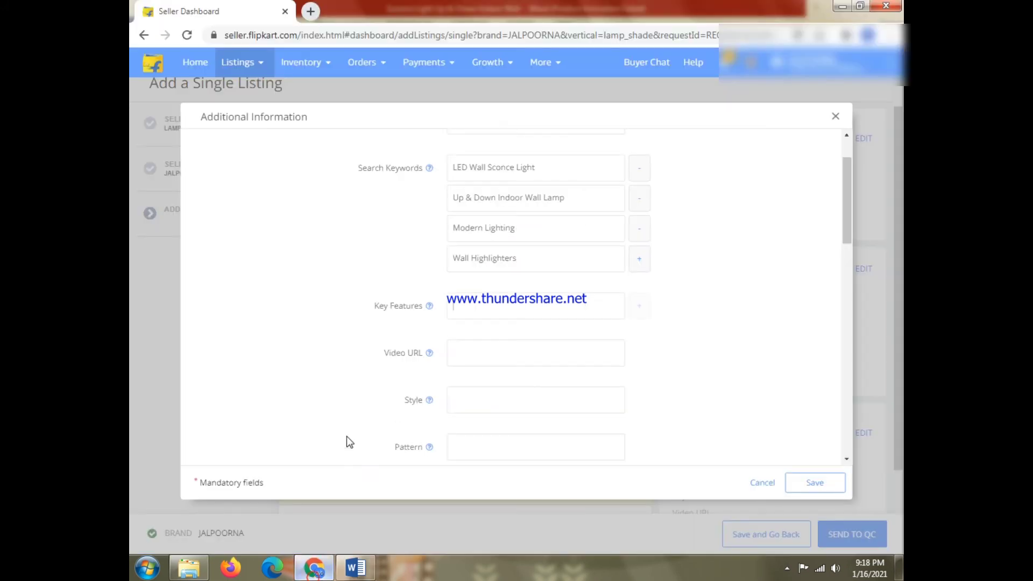
{"action": "right_click", "coordinate": [483, 318]}
{"action": "left_click", "coordinate": [511, 396]}
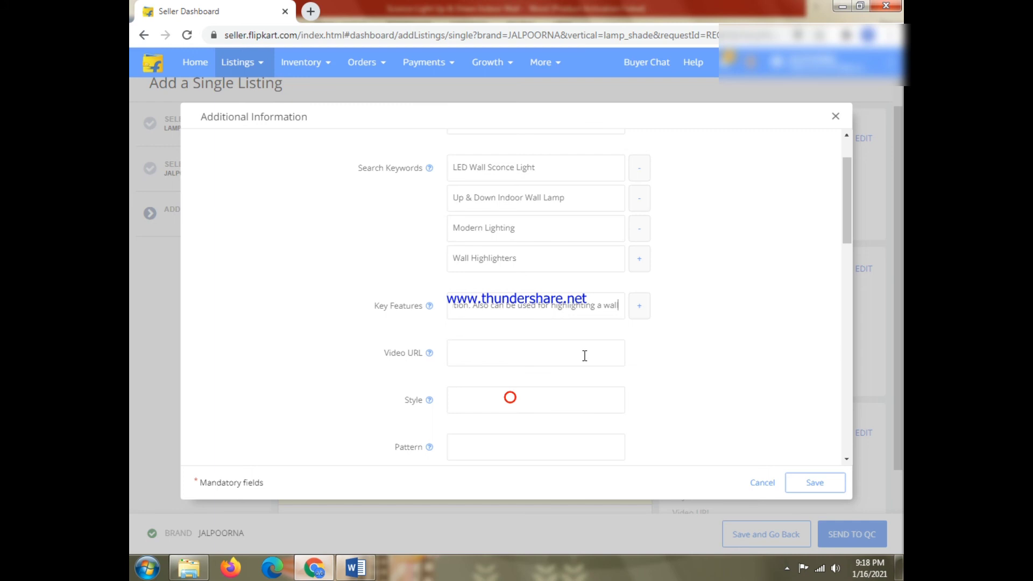
Add the Word document's second and third bullet points, on no UV or IR radiation and easy installation, as separate Key Features entries.
{"action": "left_click", "coordinate": [638, 309]}
{"action": "left_click", "coordinate": [555, 341]}
{"action": "left_click", "coordinate": [353, 566]}
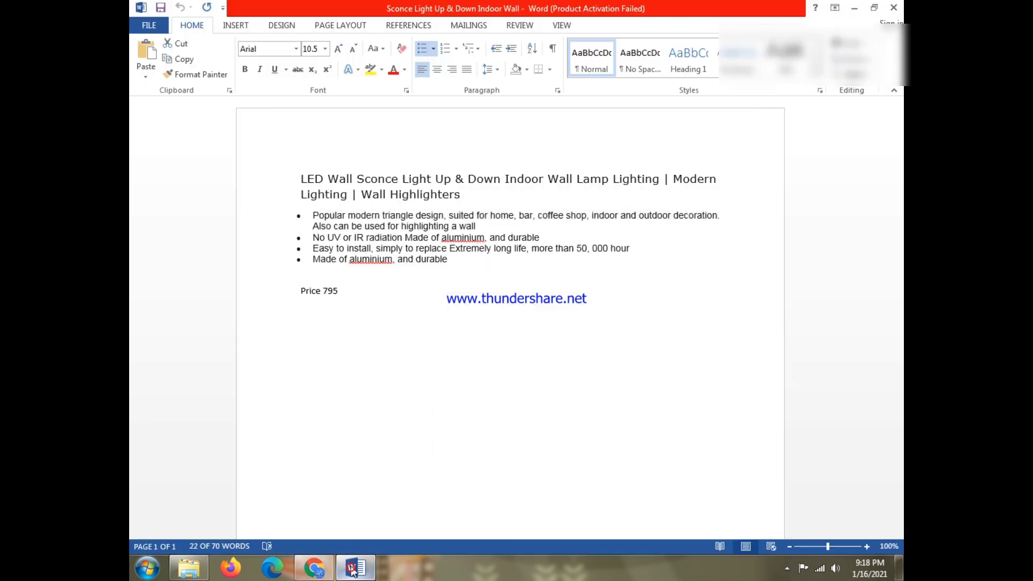
{"action": "left_click_drag", "start_coordinate": [314, 233], "coordinate": [395, 233]}
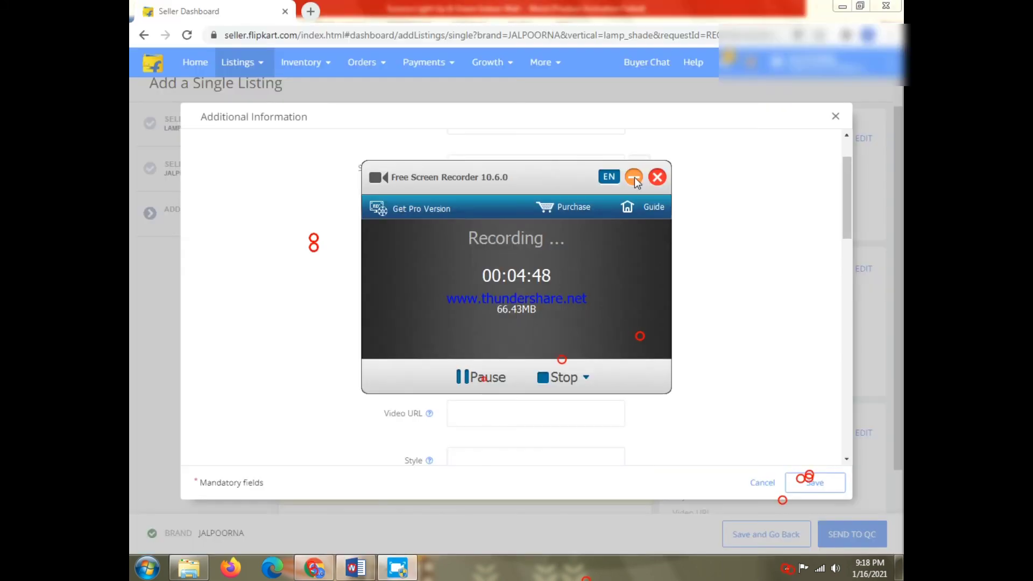
Set the lamp shade's Fitter Type to Slip-UNO, leaving the Interior Surface unselected.
{"action": "scroll", "coordinate": [618, 342], "scroll_direction": "down", "scroll_amount": 3}
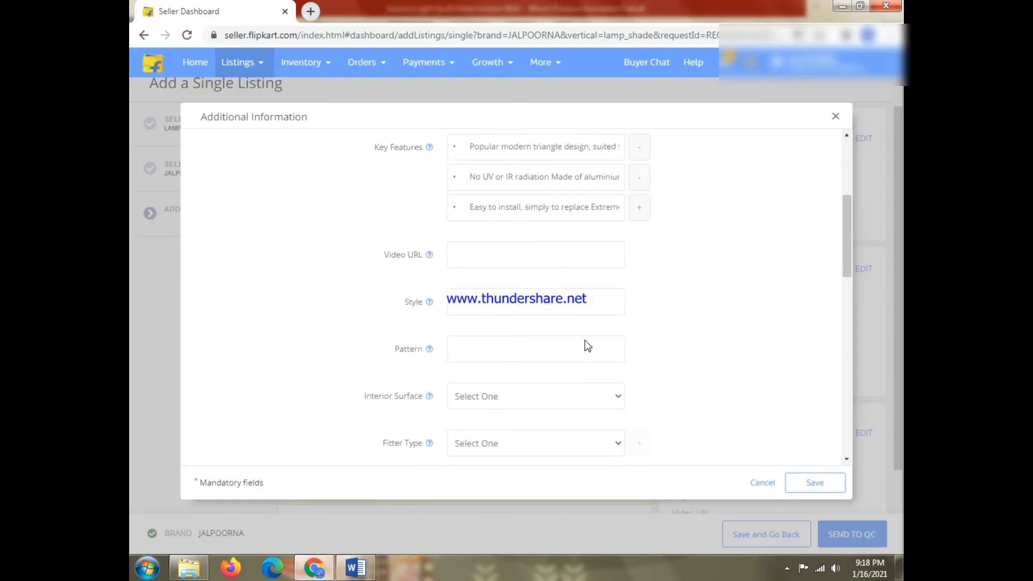
{"action": "scroll", "coordinate": [476, 307], "scroll_direction": "down", "scroll_amount": 1}
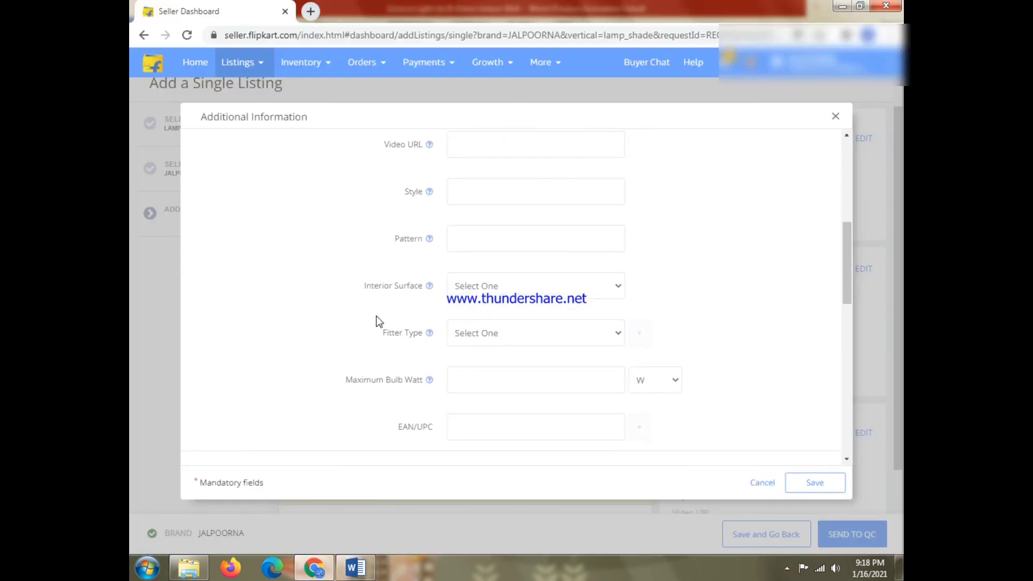
{"action": "left_click", "coordinate": [476, 293]}
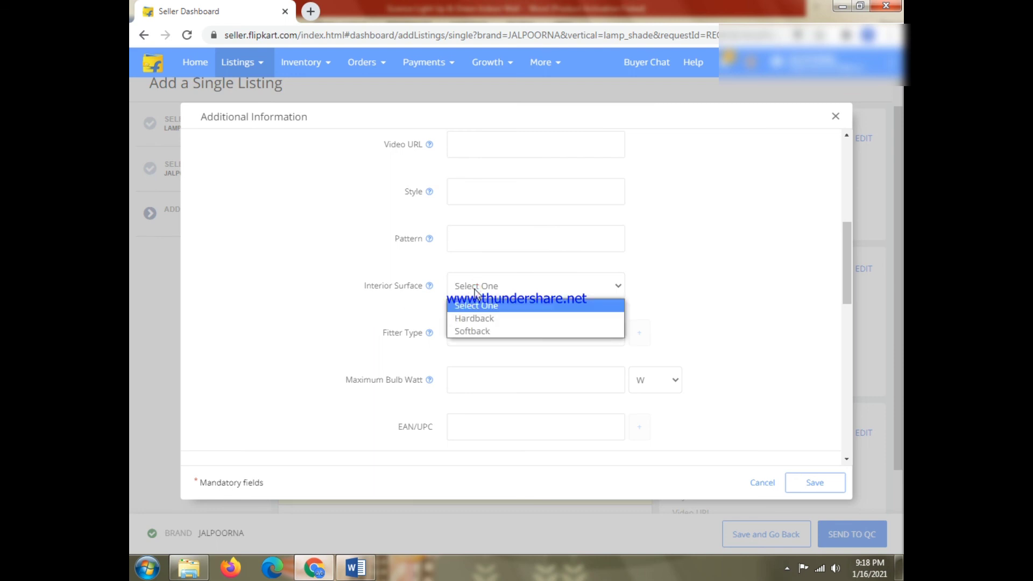
{"action": "left_click", "coordinate": [474, 288]}
{"action": "scroll", "coordinate": [460, 321], "scroll_direction": "down", "scroll_amount": 1}
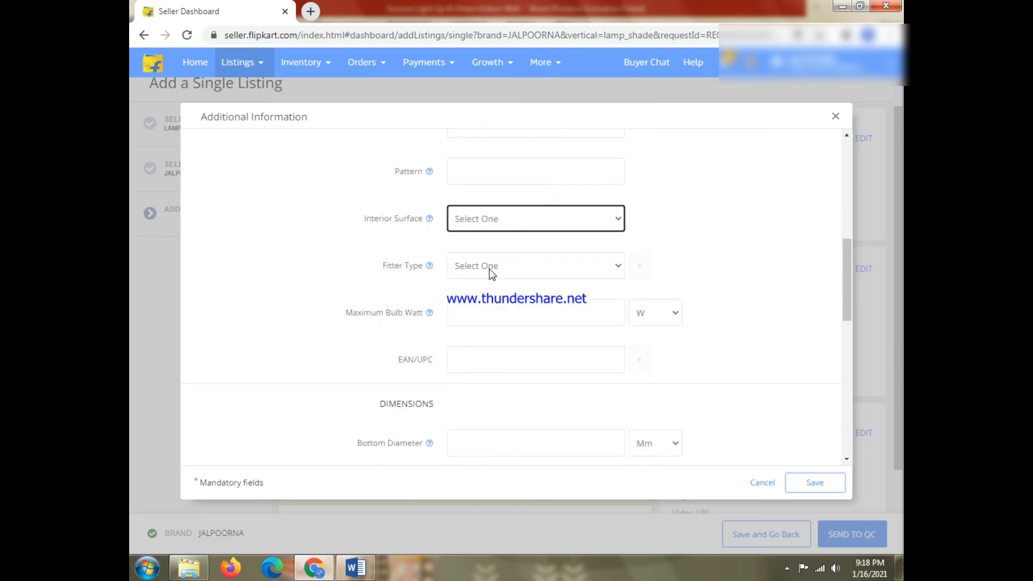
{"action": "left_click", "coordinate": [527, 264]}
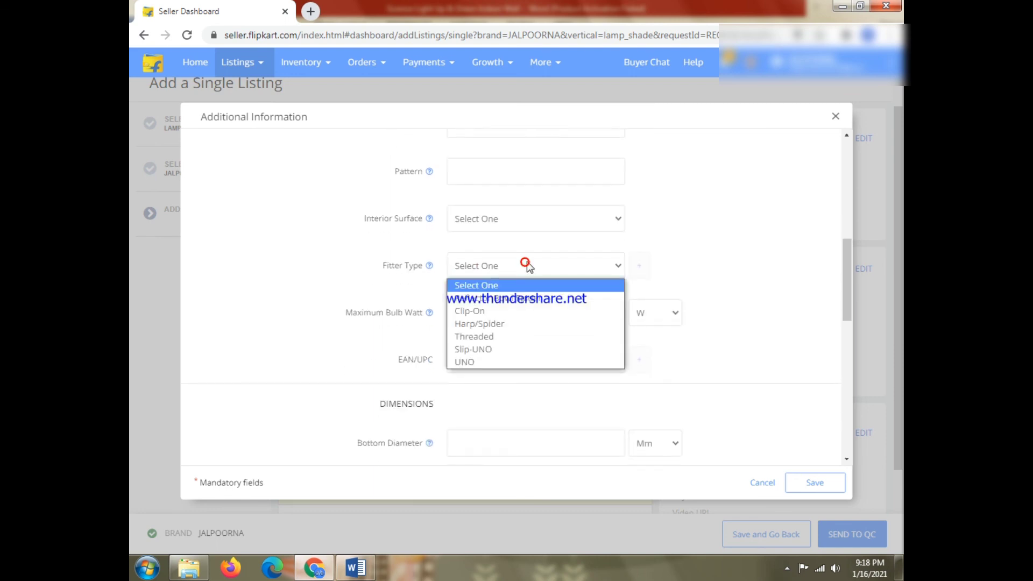
{"action": "left_click", "coordinate": [522, 348]}
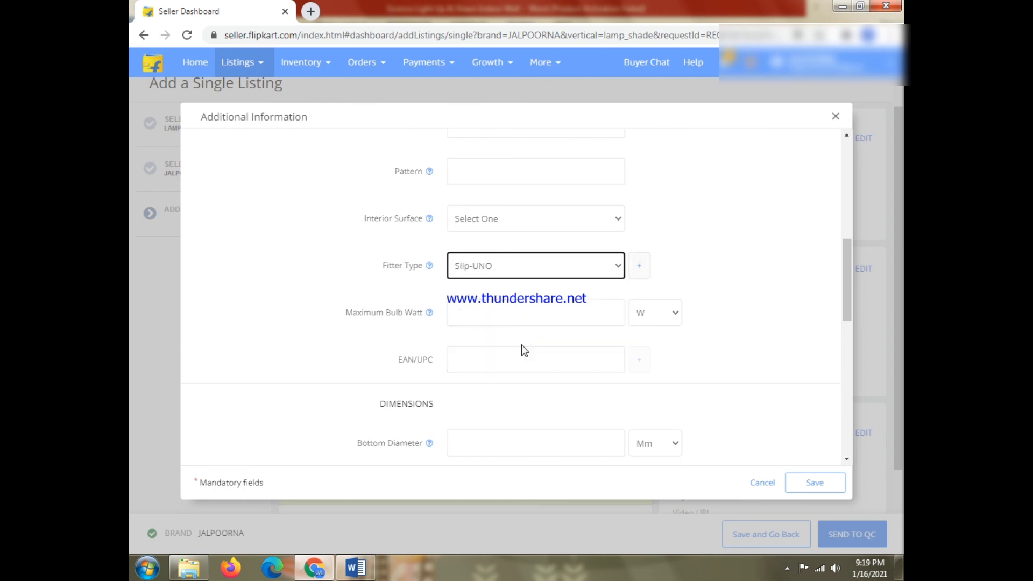
Save the additional description with the remaining optional fields empty, and send the listing to quality check.
{"action": "scroll", "coordinate": [521, 344], "scroll_direction": "down", "scroll_amount": 1}
{"action": "scroll", "coordinate": [466, 292], "scroll_direction": "down", "scroll_amount": 2}
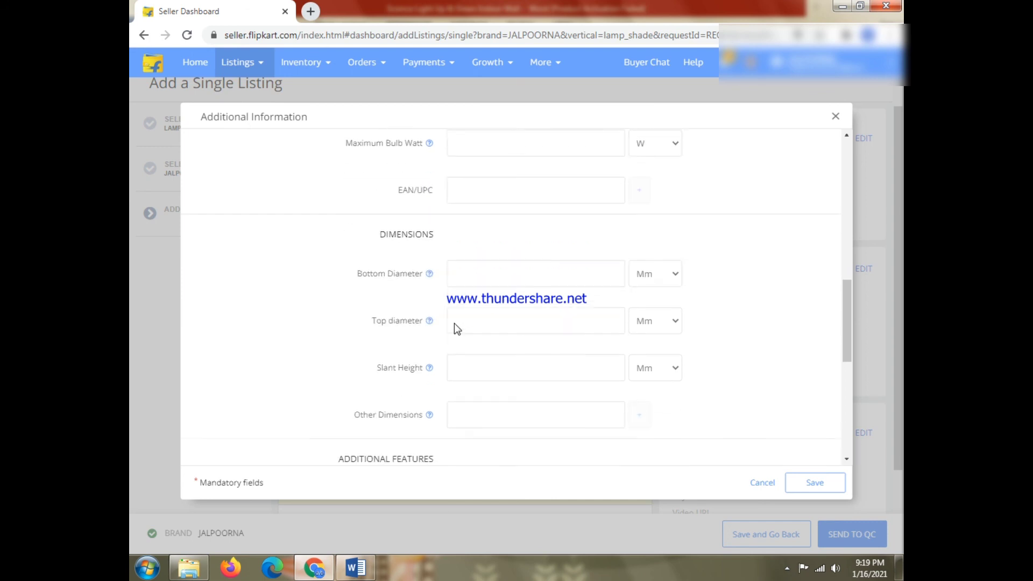
{"action": "scroll", "coordinate": [517, 296], "scroll_direction": "down", "scroll_amount": 2}
{"action": "scroll", "coordinate": [516, 309], "scroll_direction": "down", "scroll_amount": 3}
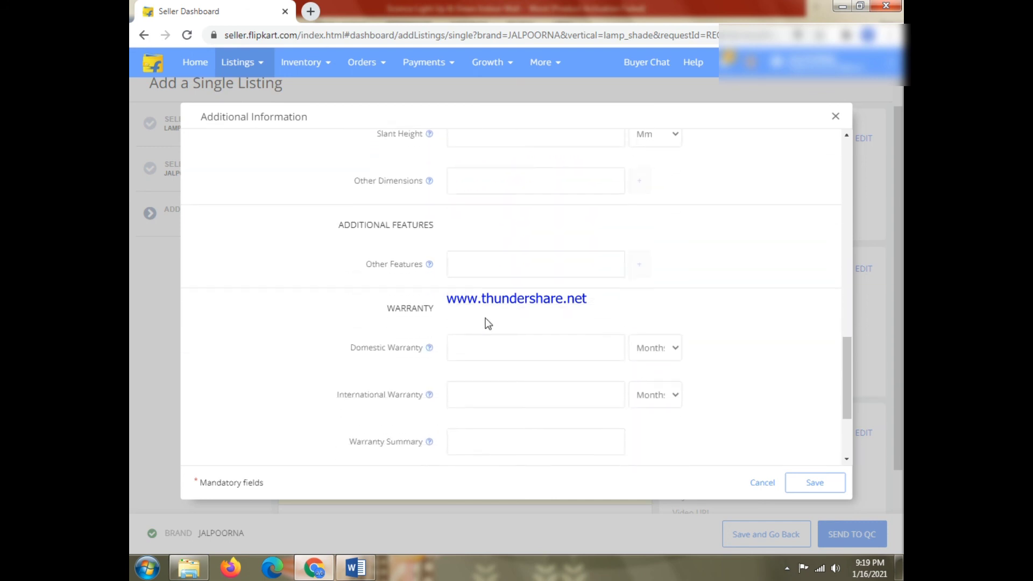
{"action": "left_click", "coordinate": [813, 483]}
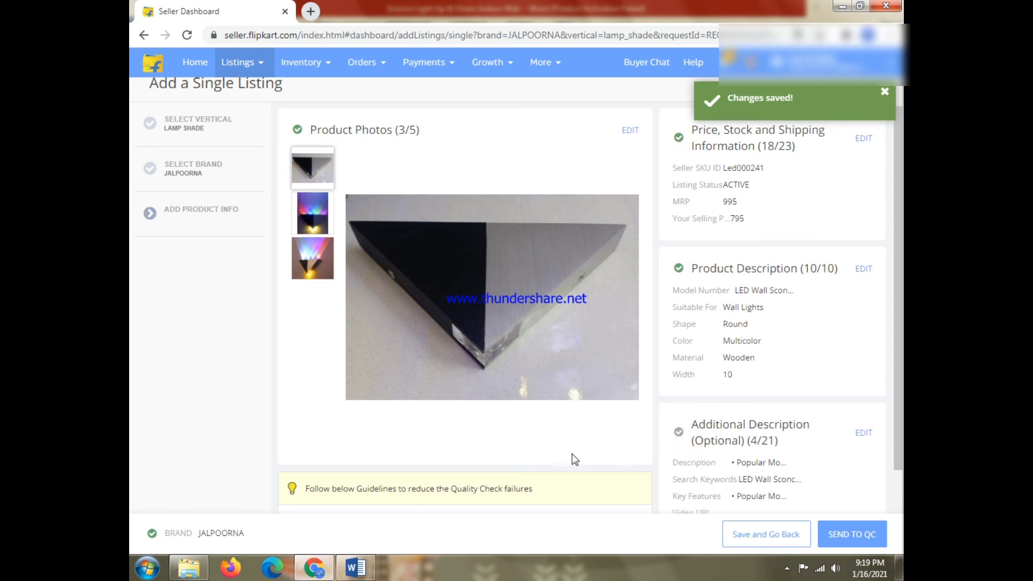
{"action": "left_click", "coordinate": [857, 543]}
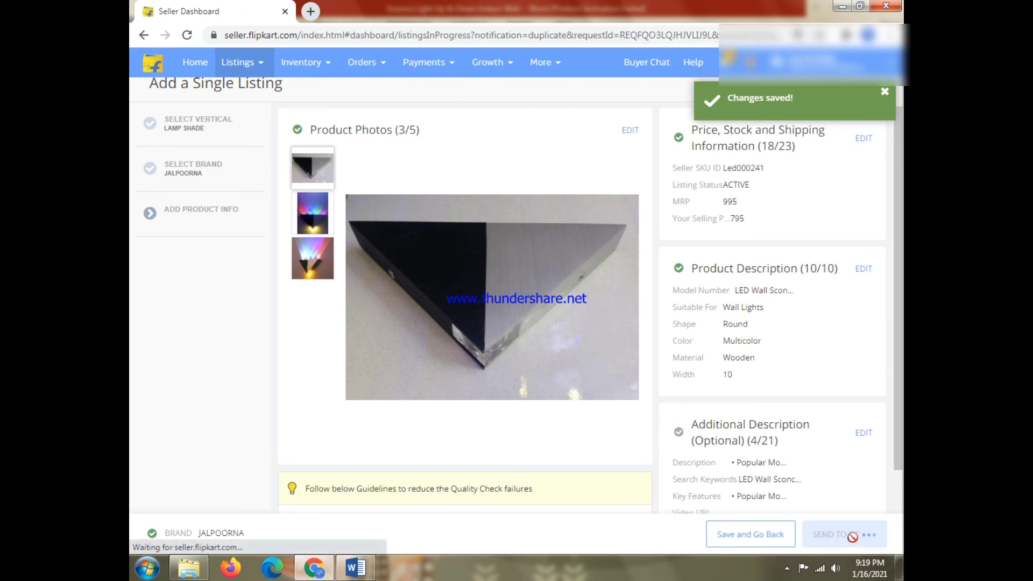